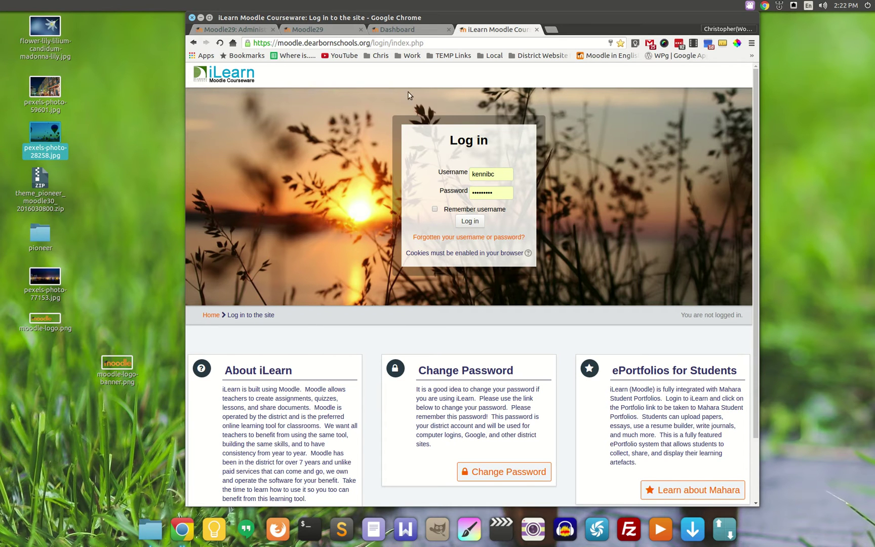
Step: Scroll the iLearn login page down and back up before signing in
{"action": "scroll", "coordinate": [396, 322], "scroll_direction": "down", "scroll_amount": 3}
{"action": "scroll", "coordinate": [349, 325], "scroll_direction": "up", "scroll_amount": 3}
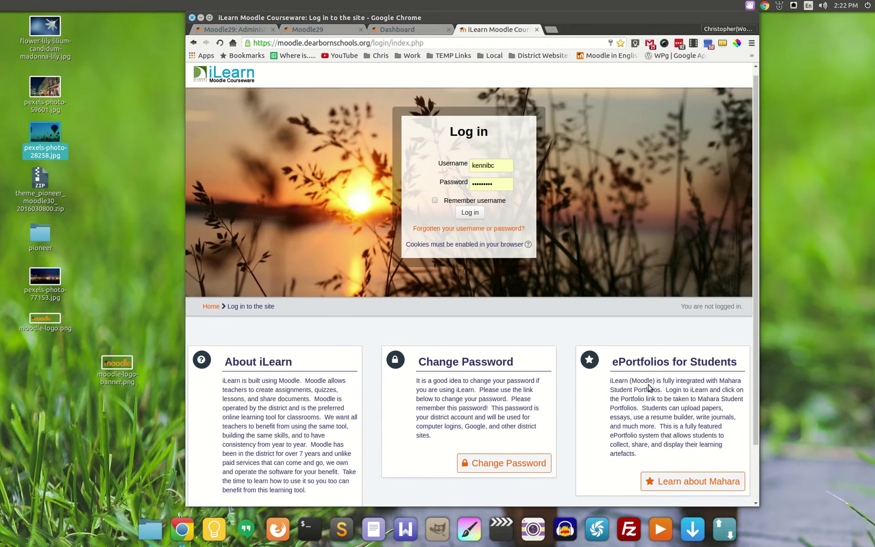
{"action": "left_click", "coordinate": [470, 221]}
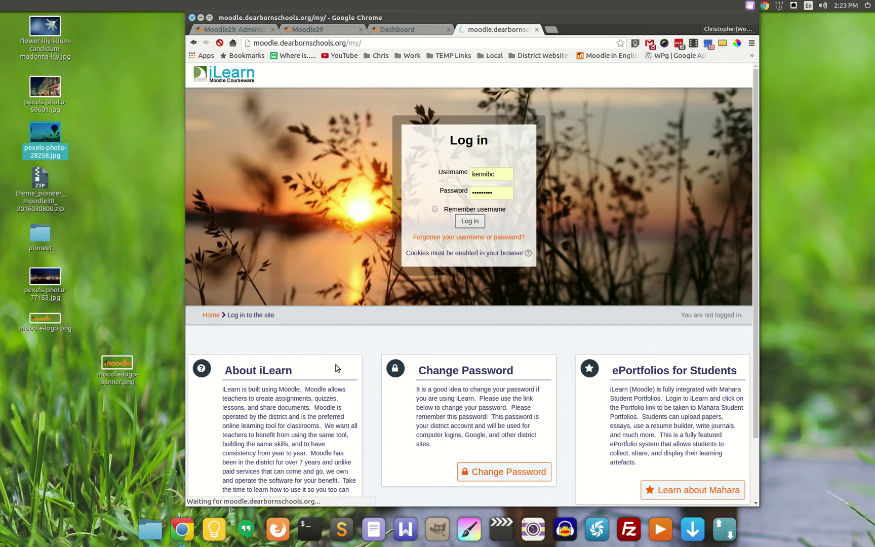
{"action": "scroll", "coordinate": [572, 307], "scroll_direction": "down", "scroll_amount": 10}
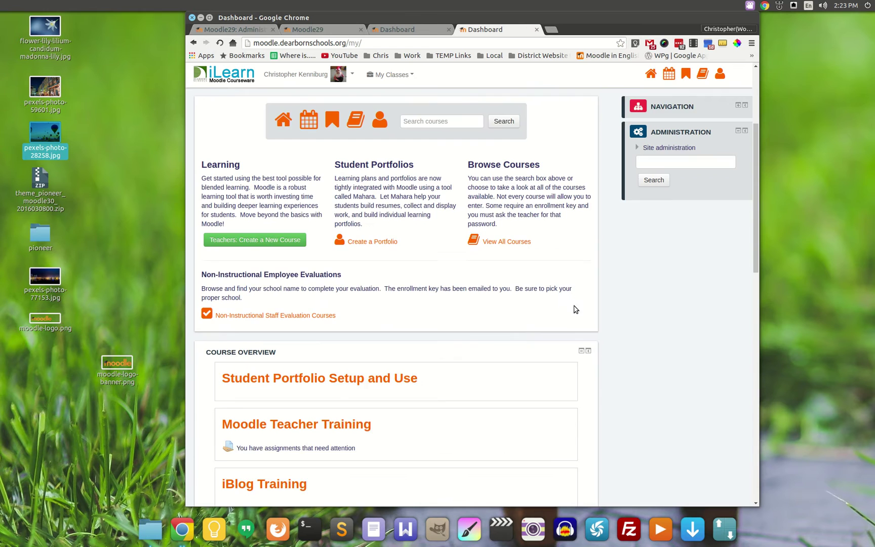
{"action": "scroll", "coordinate": [596, 392], "scroll_direction": "down", "scroll_amount": 5}
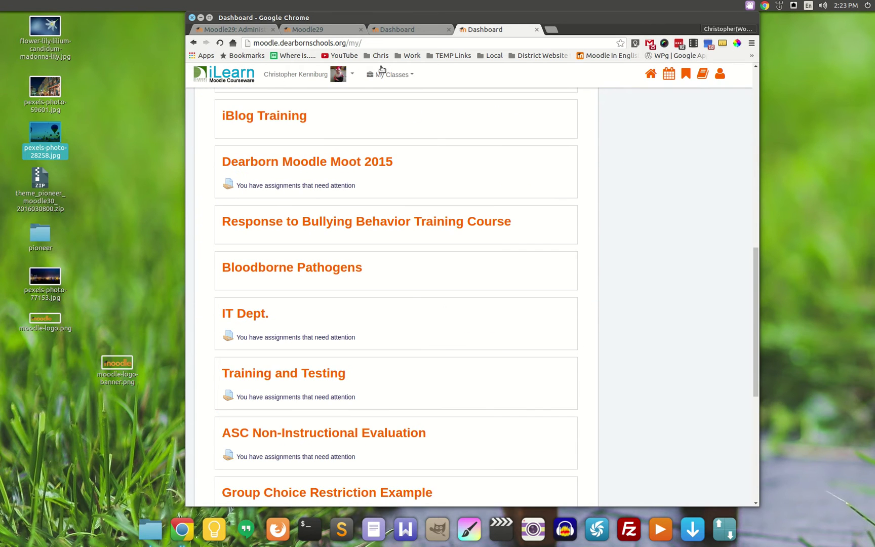
{"action": "scroll", "coordinate": [576, 293], "scroll_direction": "up", "scroll_amount": 10}
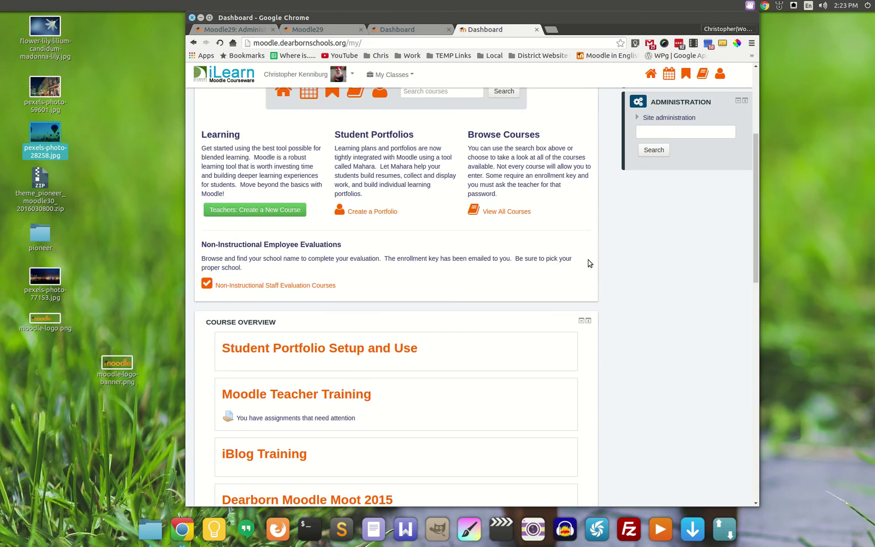
{"action": "scroll", "coordinate": [572, 243], "scroll_direction": "up", "scroll_amount": 4}
{"action": "scroll", "coordinate": [650, 74], "scroll_direction": "down", "scroll_amount": 2}
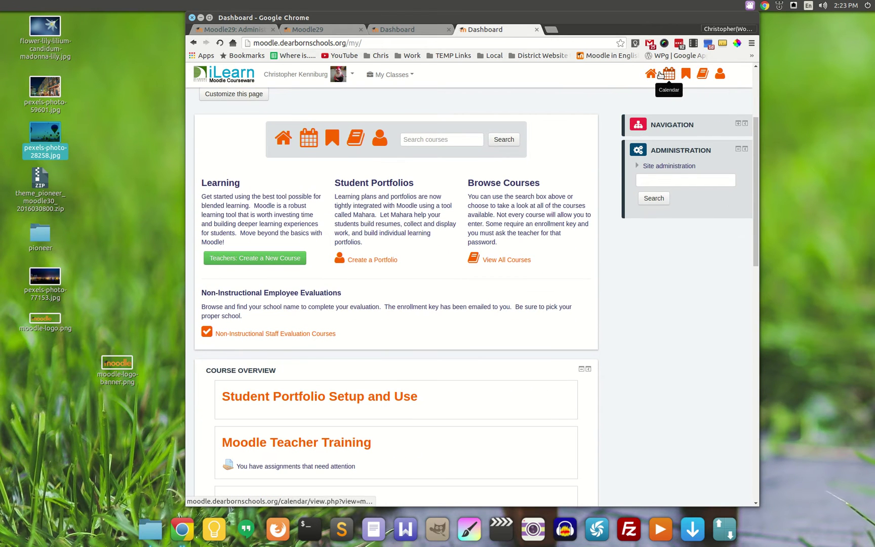
{"action": "scroll", "coordinate": [456, 167], "scroll_direction": "up", "scroll_amount": 3}
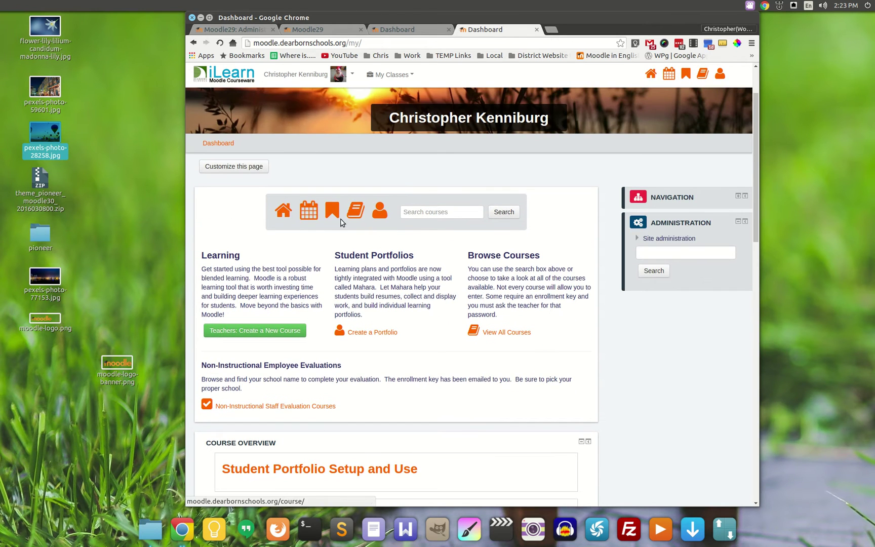
{"action": "left_click", "coordinate": [415, 213]}
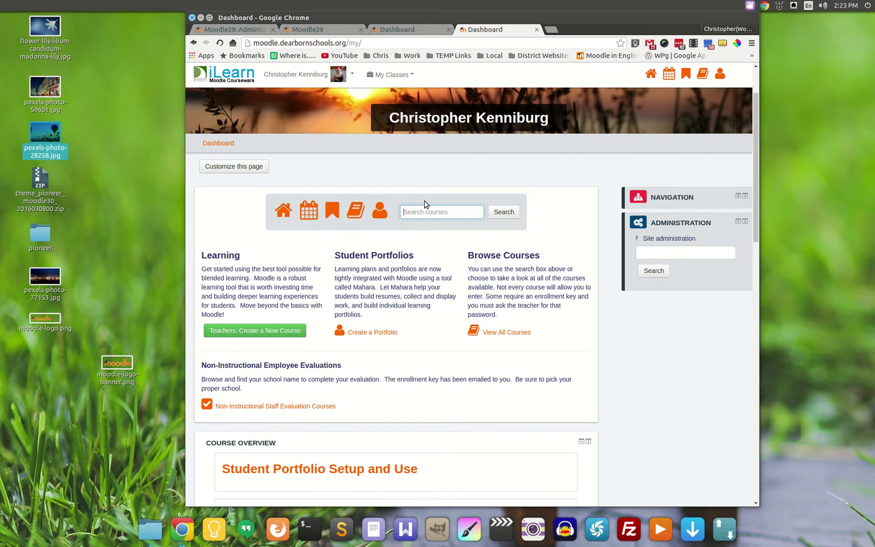
{"action": "scroll", "coordinate": [438, 312], "scroll_direction": "down", "scroll_amount": 1}
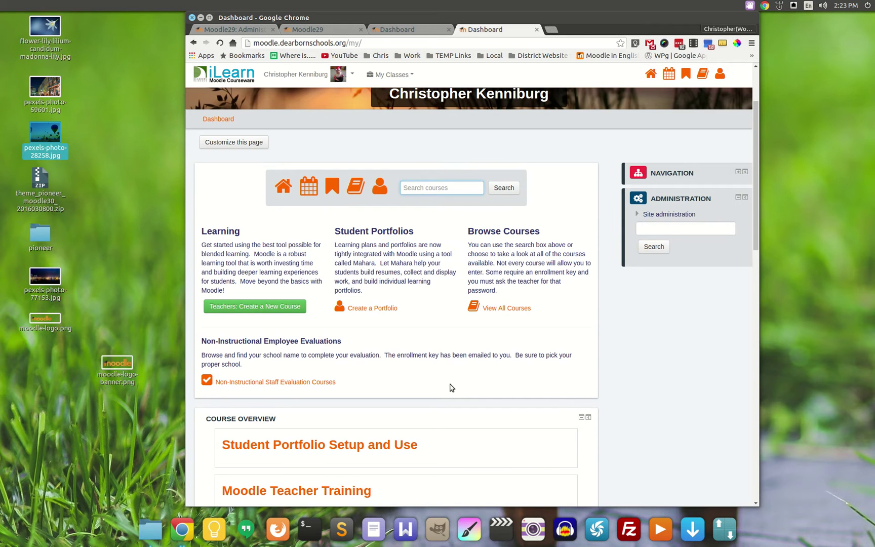
{"action": "scroll", "coordinate": [452, 387], "scroll_direction": "down", "scroll_amount": 15}
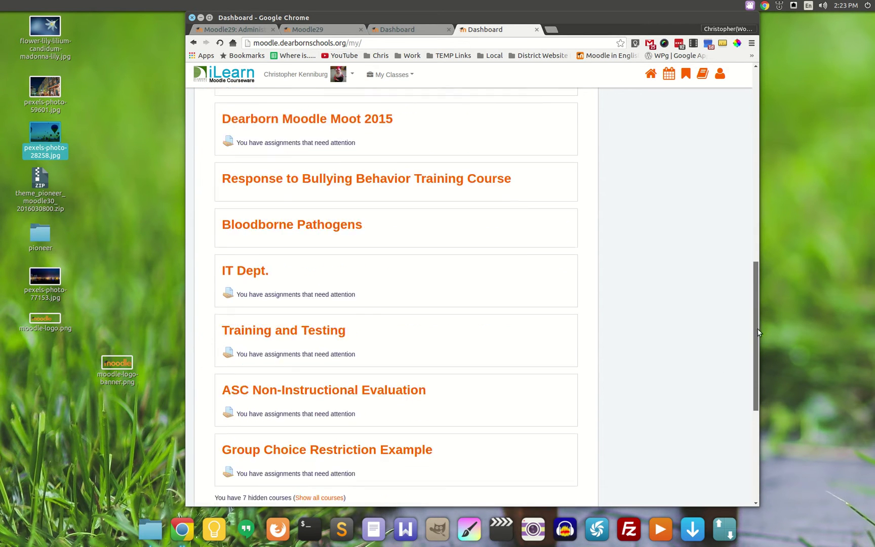
{"action": "left_click_drag", "start_coordinate": [758, 331], "coordinate": [753, 420]}
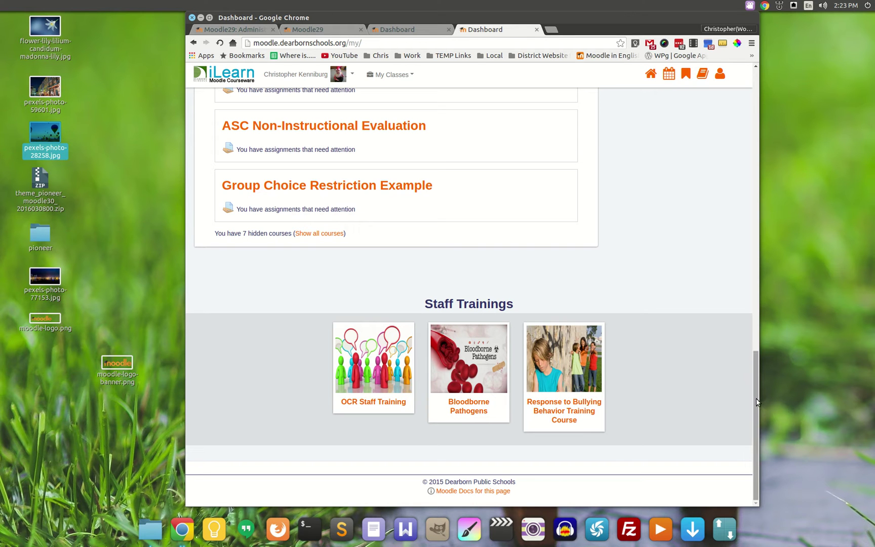
{"action": "left_click_drag", "start_coordinate": [753, 412], "coordinate": [759, 99]}
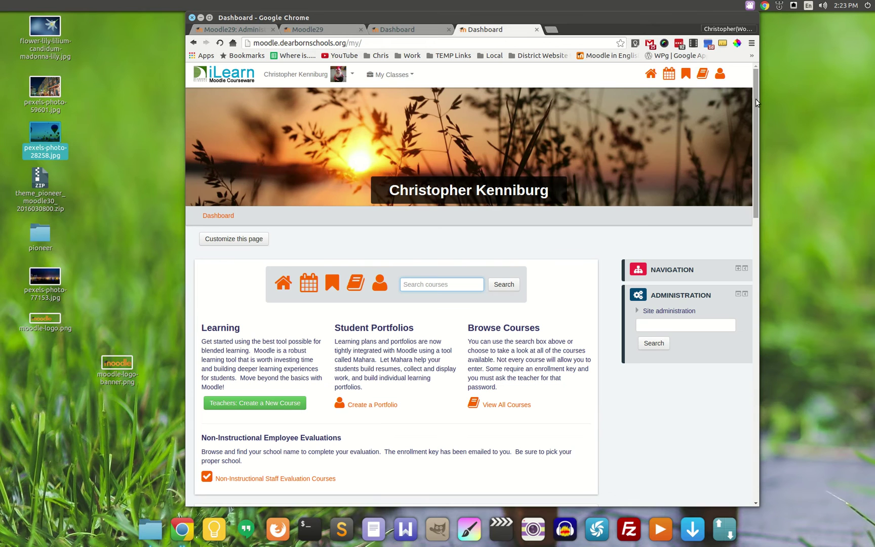
Step: Open Student Portfolio Setup and Use from My Classes, then show and hide its Course Grades table
{"action": "left_click", "coordinate": [395, 75]}
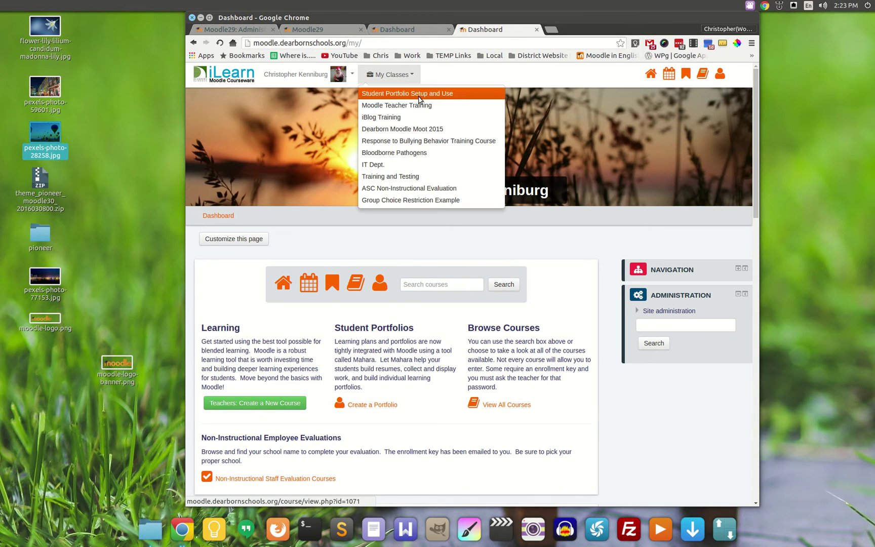
{"action": "left_click", "coordinate": [418, 96]}
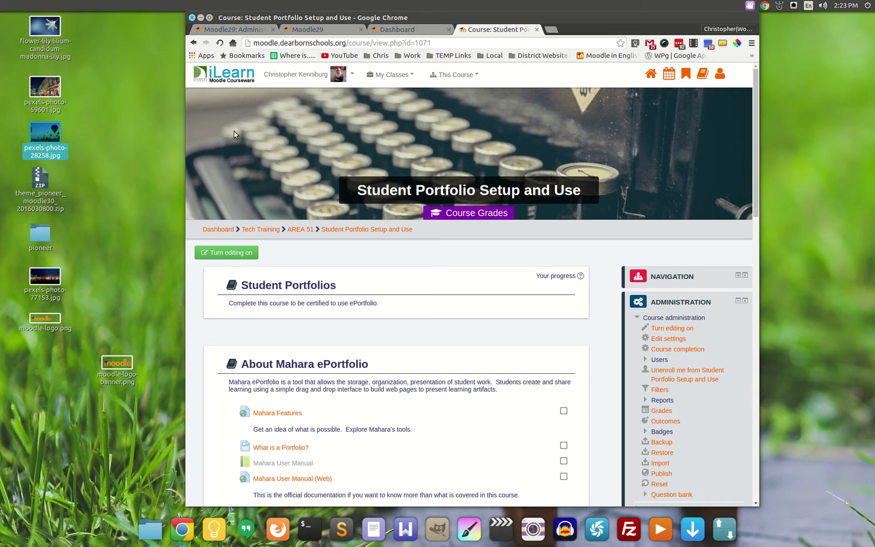
{"action": "left_click", "coordinate": [447, 214]}
{"action": "double_click", "coordinate": [448, 215]}
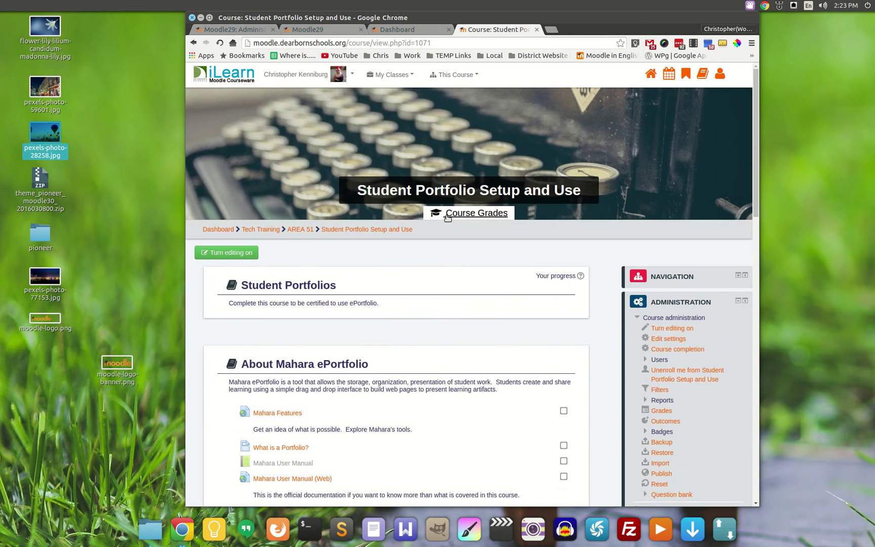
{"action": "left_click", "coordinate": [478, 213]}
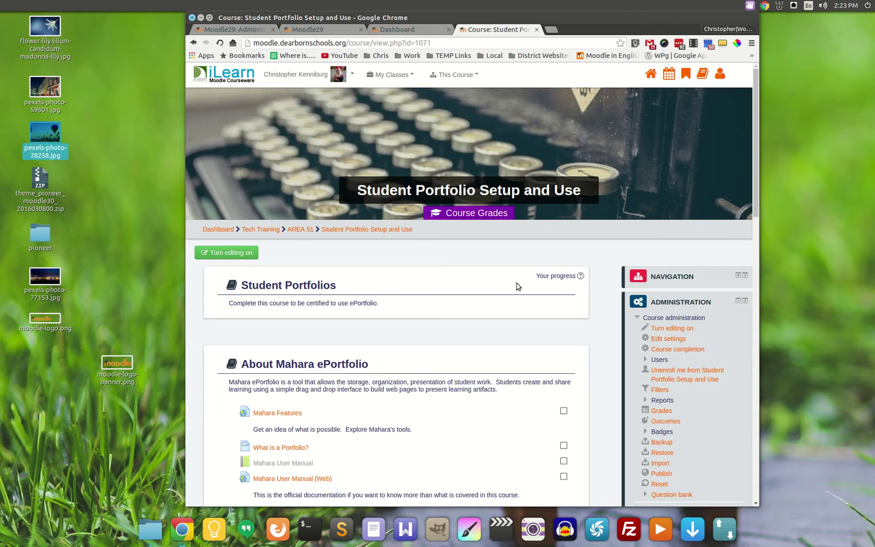
{"action": "scroll", "coordinate": [517, 287], "scroll_direction": "down", "scroll_amount": 10}
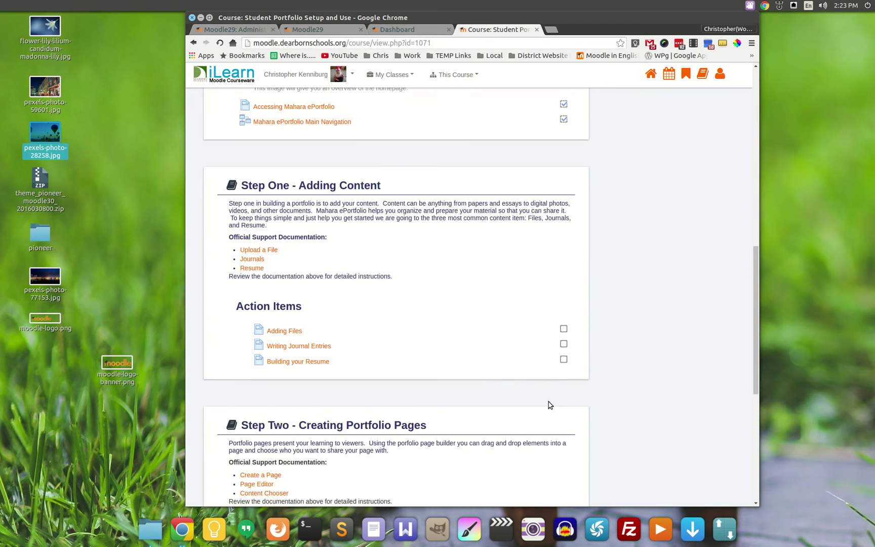
{"action": "scroll", "coordinate": [549, 404], "scroll_direction": "up", "scroll_amount": 10}
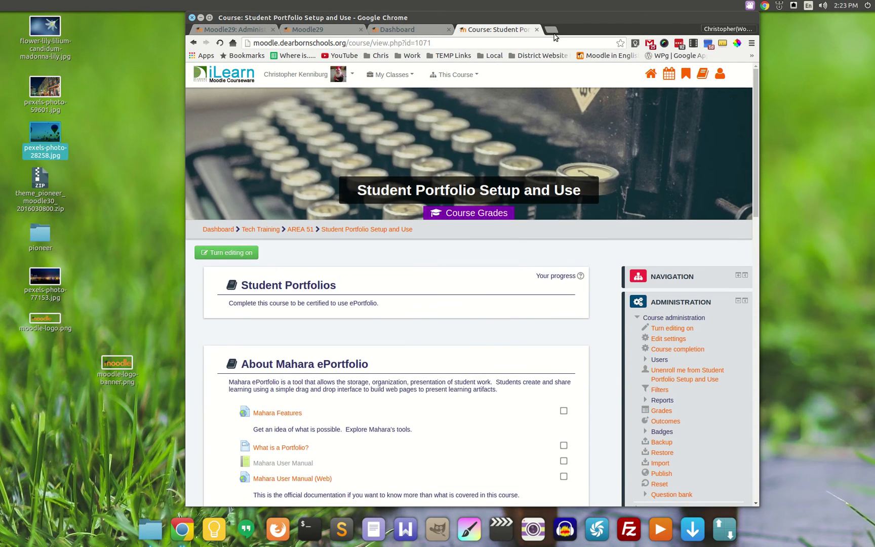
Step: Close the Student Portfolio course tab and the Dashboard tab, keeping the Moodle29 front page
{"action": "left_click", "coordinate": [537, 30]}
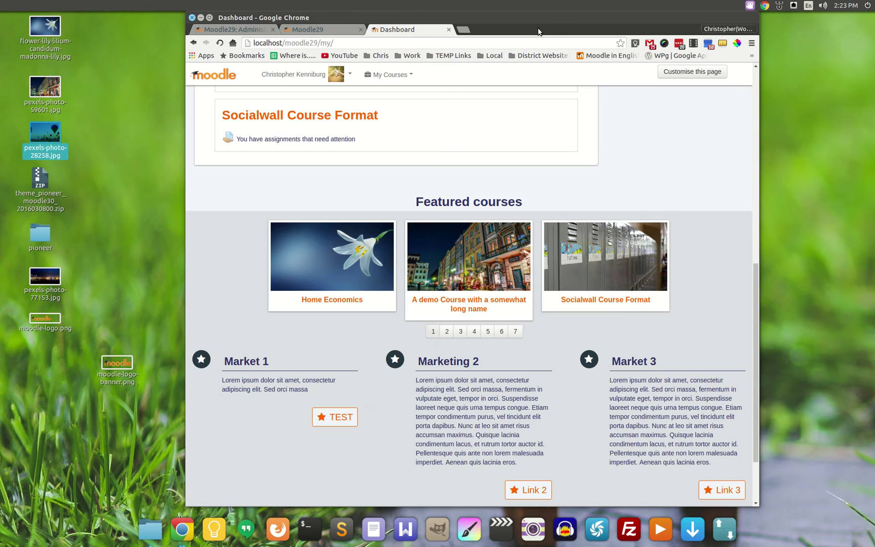
{"action": "left_click", "coordinate": [324, 29]}
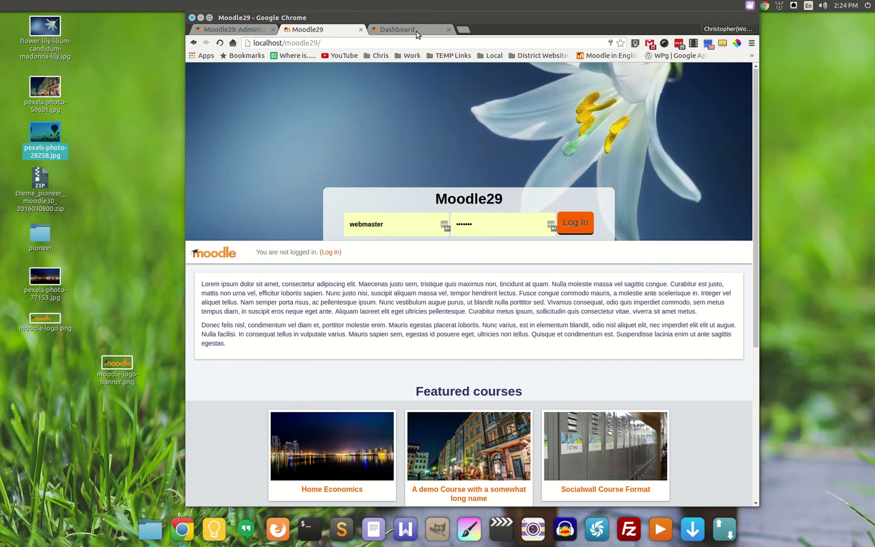
{"action": "left_click", "coordinate": [449, 30]}
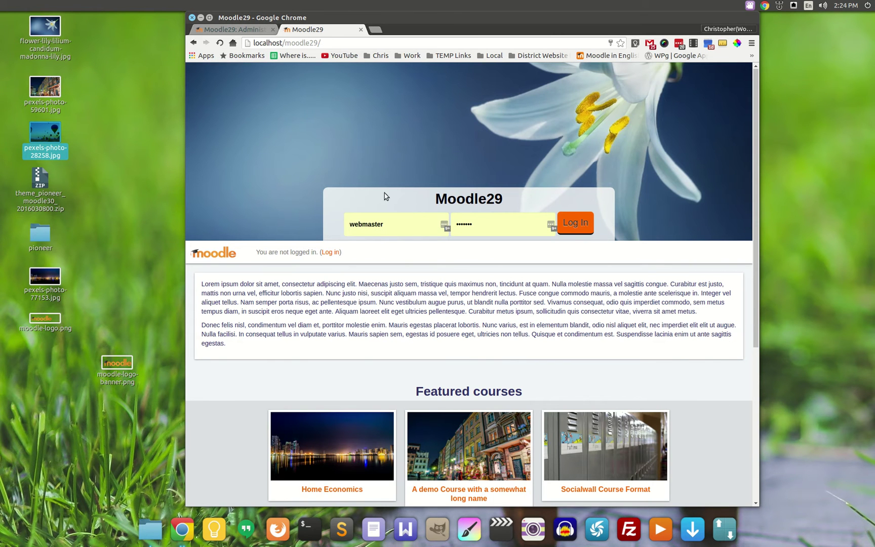
Step: Page through the Featured courses carousel forward to the last page and back to the first
{"action": "scroll", "coordinate": [664, 342], "scroll_direction": "down", "scroll_amount": 5}
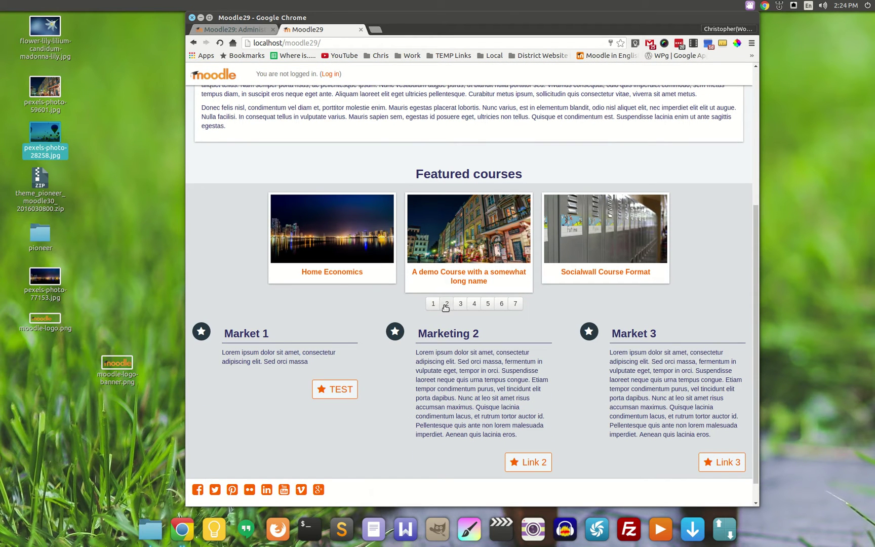
{"action": "left_click", "coordinate": [446, 304]}
{"action": "left_click", "coordinate": [460, 304]}
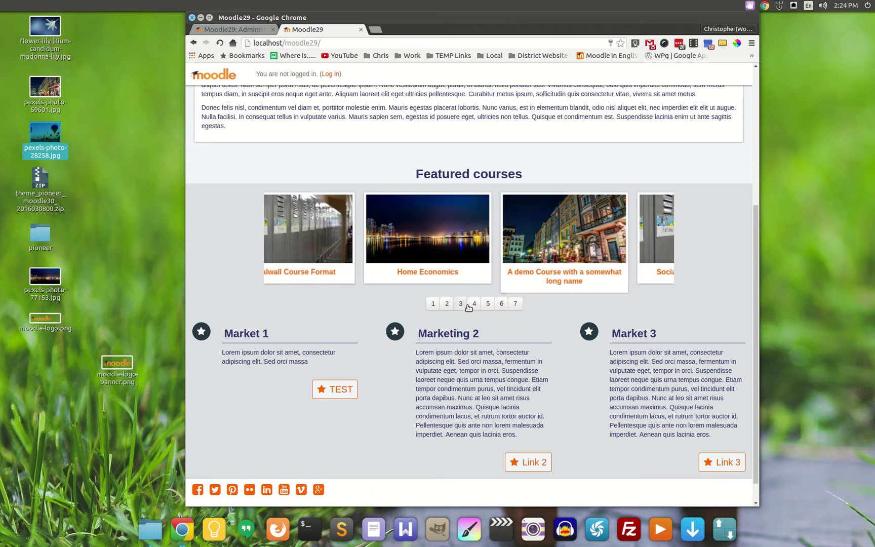
{"action": "left_click", "coordinate": [474, 303]}
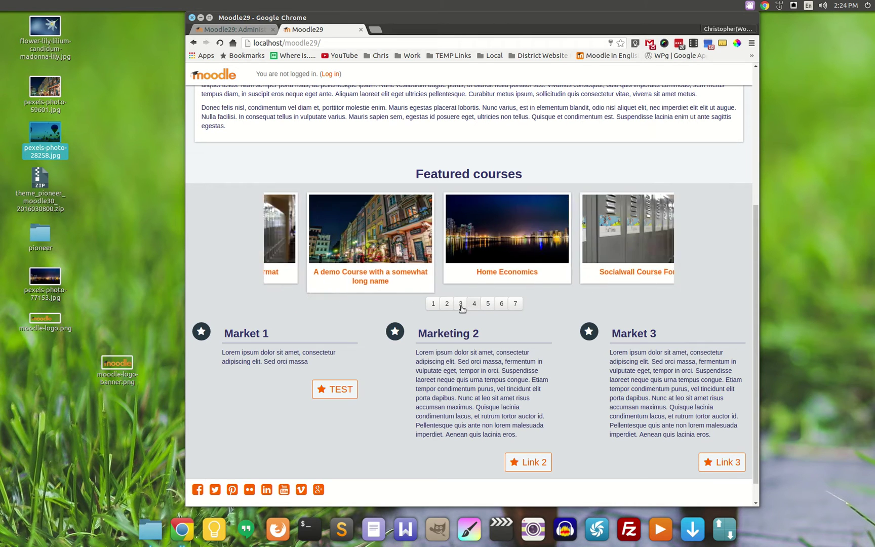
{"action": "left_click", "coordinate": [510, 306]}
{"action": "left_click", "coordinate": [501, 306]}
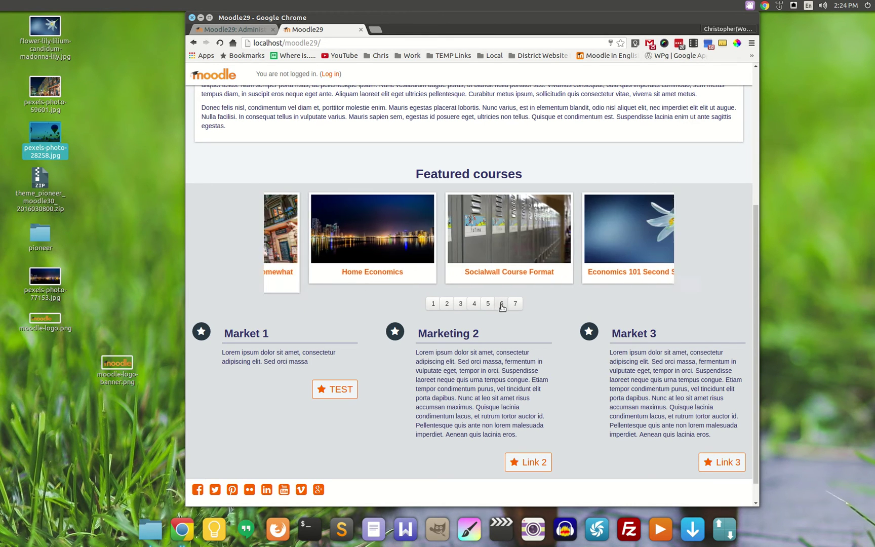
{"action": "left_click", "coordinate": [483, 304]}
{"action": "scroll", "coordinate": [355, 268], "scroll_direction": "up", "scroll_amount": 5}
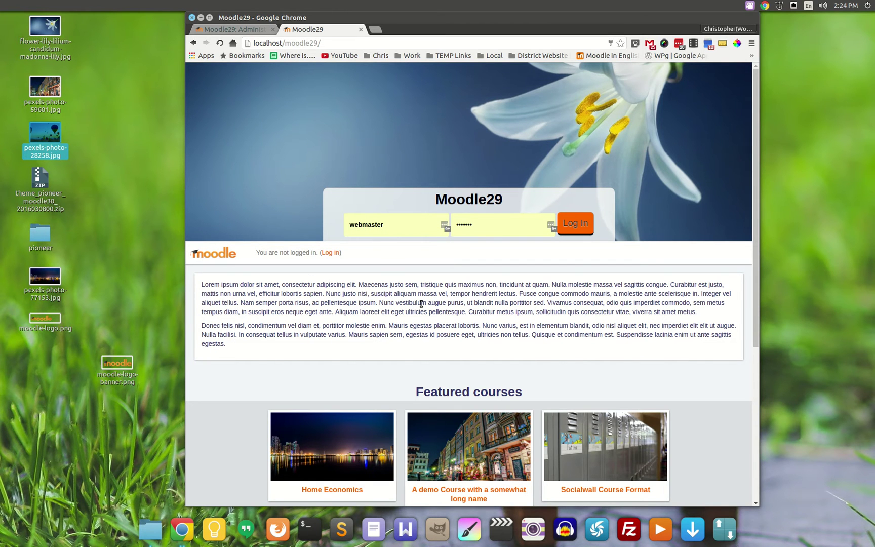
{"action": "scroll", "coordinate": [306, 259], "scroll_direction": "down", "scroll_amount": 3}
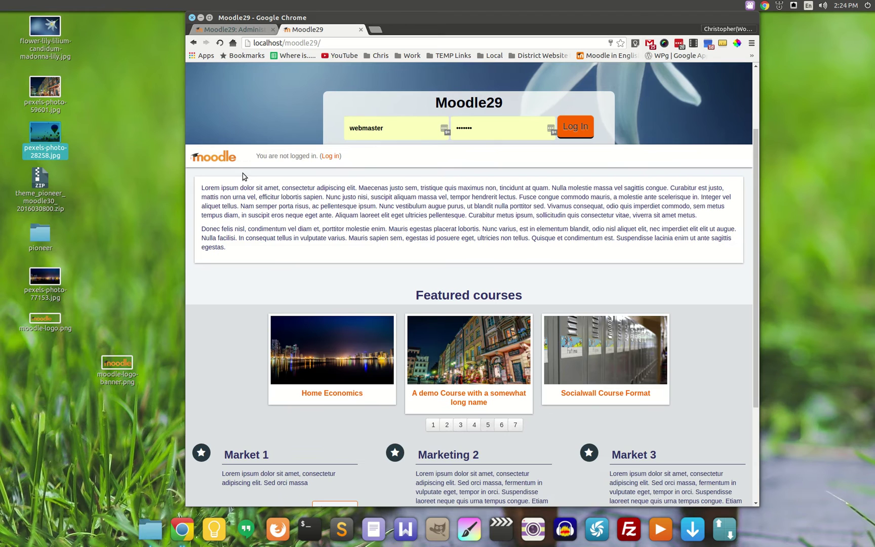
{"action": "scroll", "coordinate": [264, 197], "scroll_direction": "down", "scroll_amount": 2}
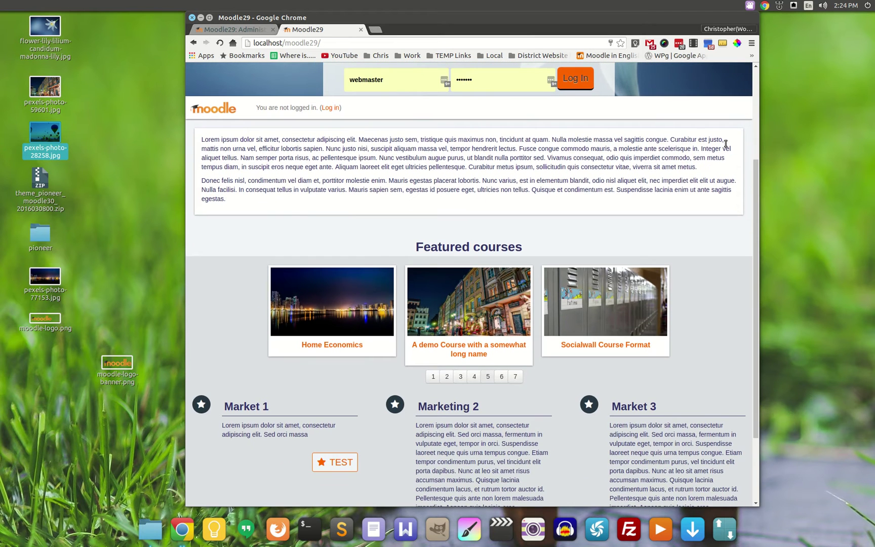
{"action": "left_click_drag", "start_coordinate": [756, 174], "coordinate": [772, 235]}
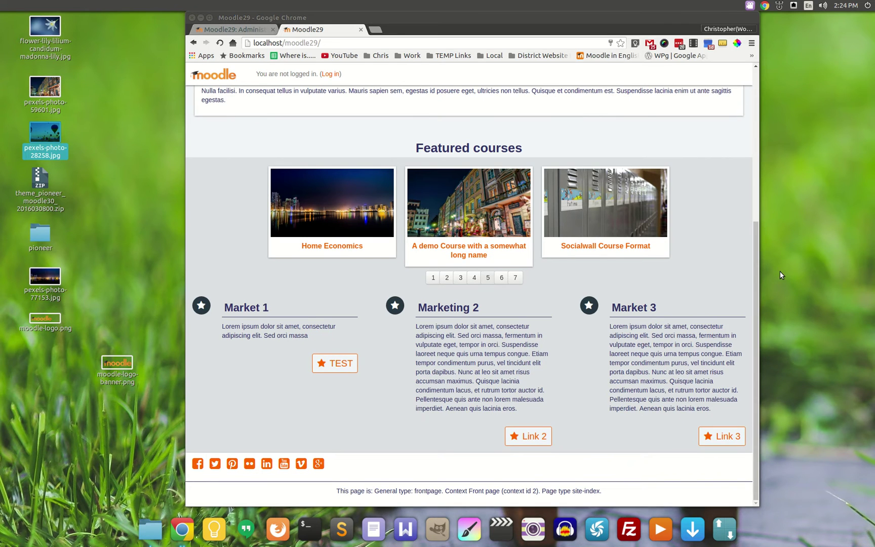
{"action": "mouse_move", "coordinate": [756, 292]}
{"action": "left_mouse_down"}
{"action": "mouse_move", "coordinate": [760, 250]}
{"action": "mouse_move", "coordinate": [761, 303]}
{"action": "left_mouse_up"}
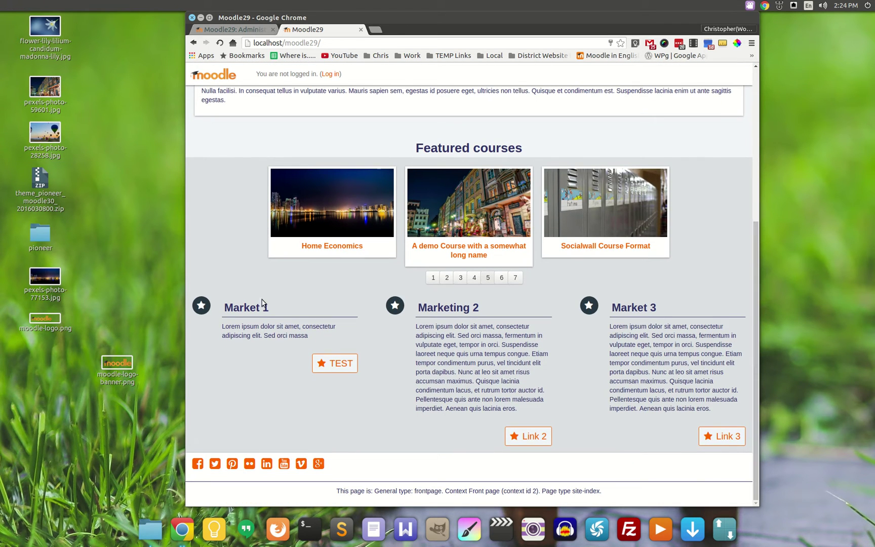
{"action": "left_click_drag", "start_coordinate": [226, 304], "coordinate": [701, 327]}
{"action": "left_click", "coordinate": [675, 373]}
{"action": "left_click_drag", "start_coordinate": [757, 377], "coordinate": [758, 223]}
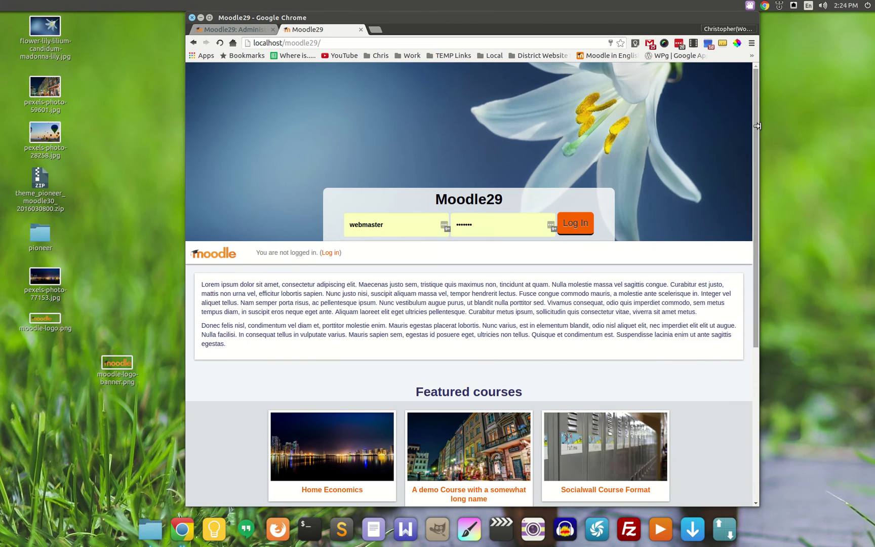
{"action": "left_click", "coordinate": [576, 223]}
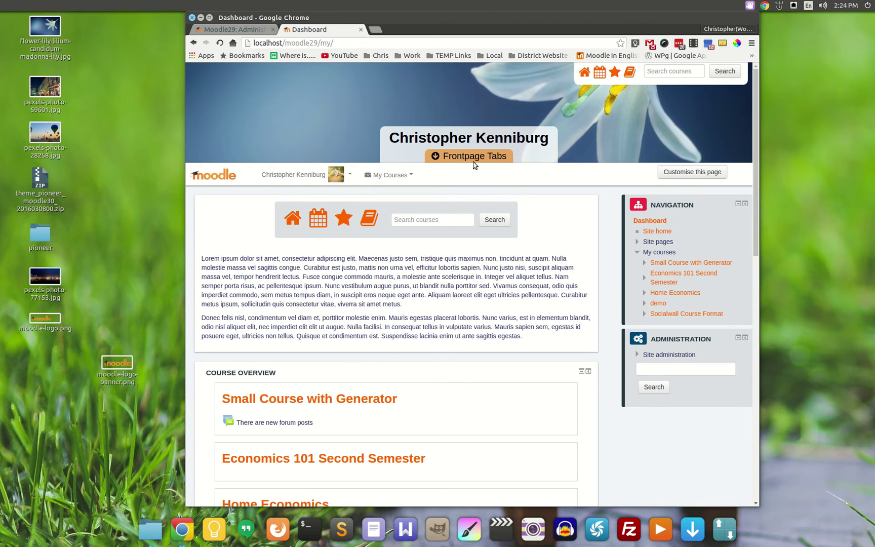
{"action": "left_click", "coordinate": [450, 157]}
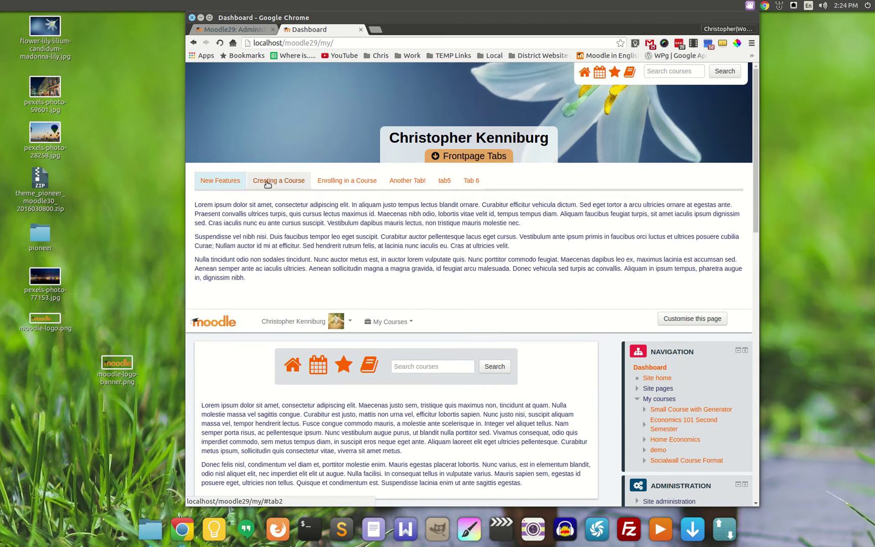
{"action": "left_click", "coordinate": [267, 184]}
{"action": "left_click", "coordinate": [358, 182]}
{"action": "left_click", "coordinate": [404, 181]}
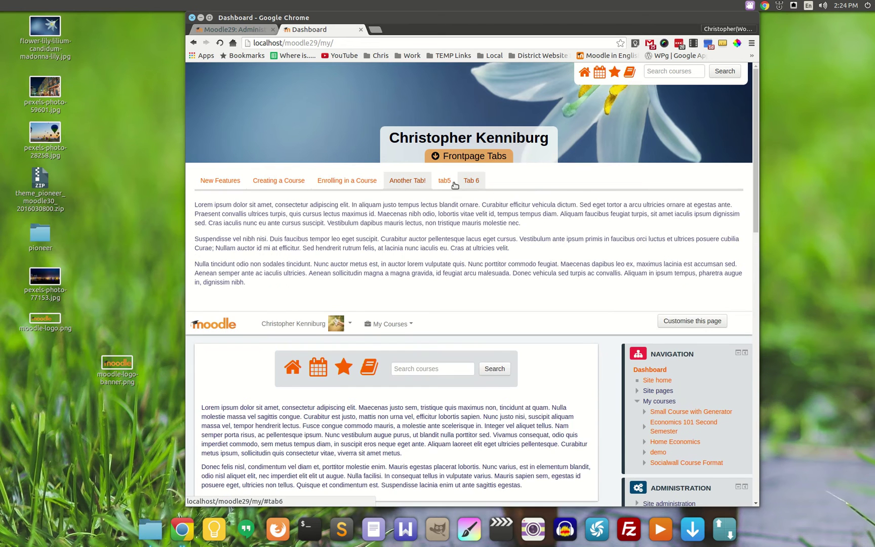
{"action": "left_click", "coordinate": [469, 180]}
{"action": "left_click", "coordinate": [221, 178]}
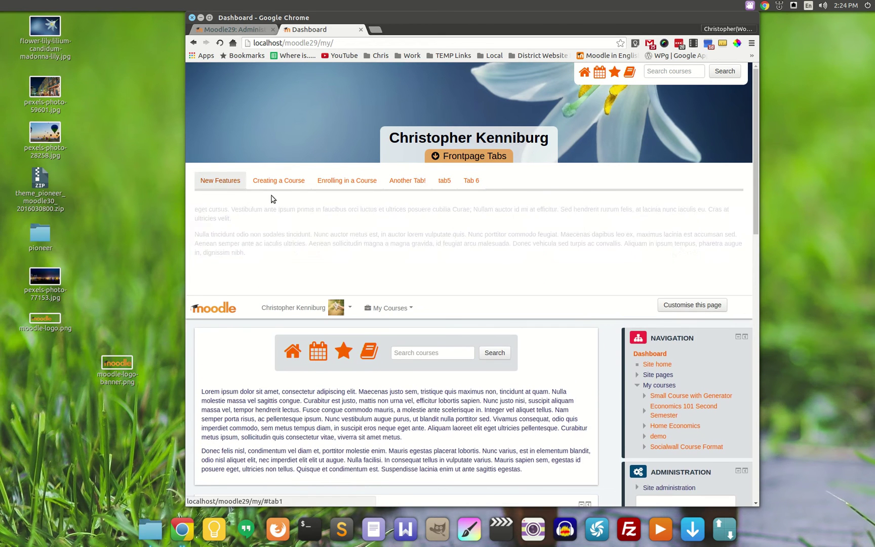
{"action": "left_click", "coordinate": [278, 185]}
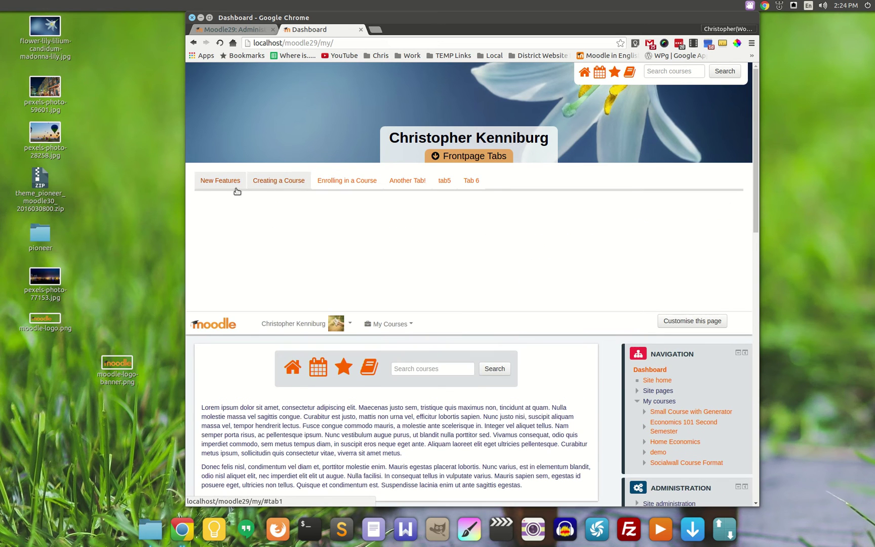
{"action": "left_click", "coordinate": [237, 190]}
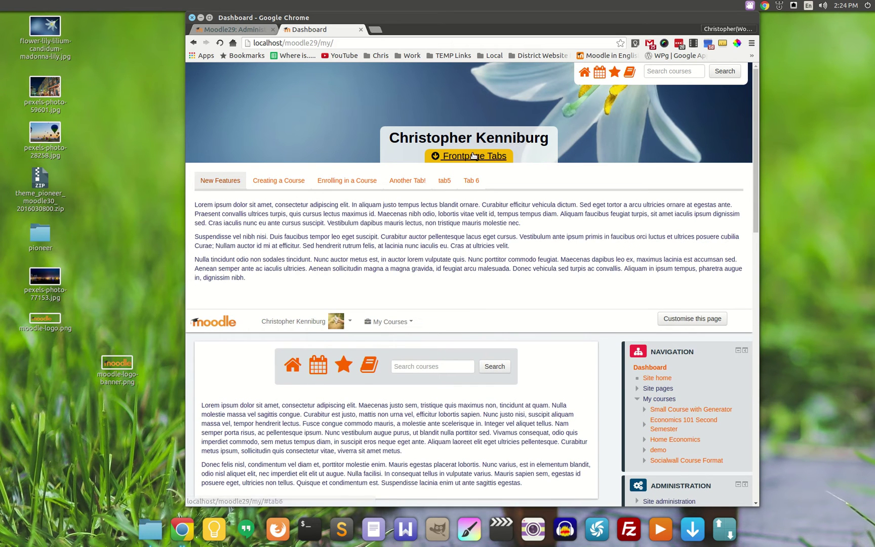
{"action": "left_click", "coordinate": [473, 156]}
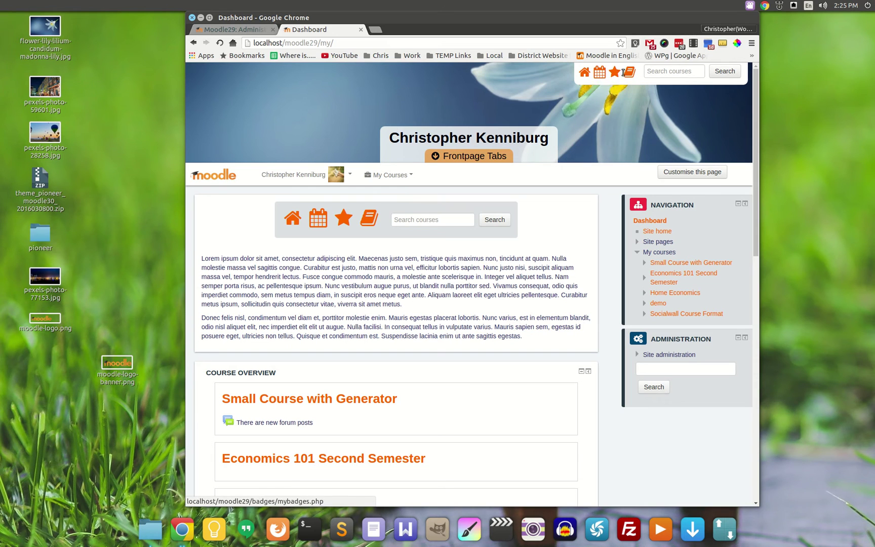
{"action": "left_click", "coordinate": [669, 72]}
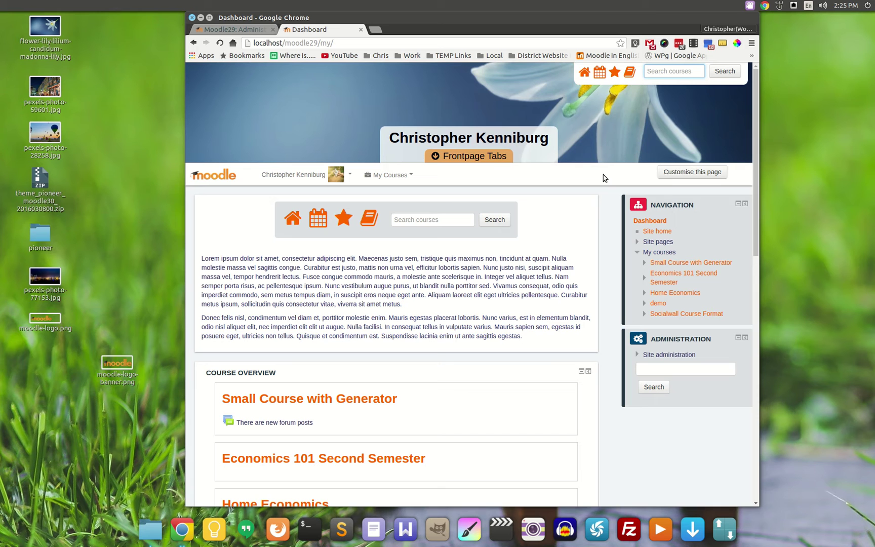
{"action": "scroll", "coordinate": [537, 344], "scroll_direction": "down", "scroll_amount": 5}
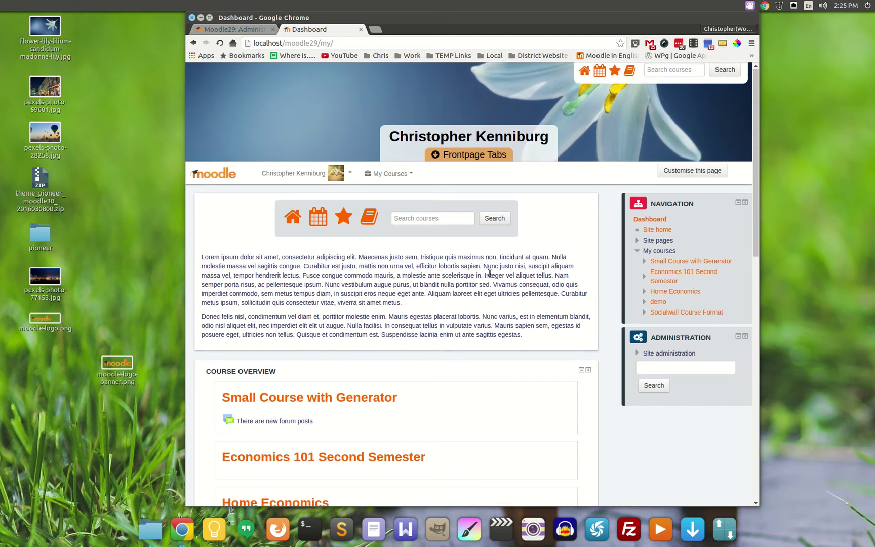
{"action": "scroll", "coordinate": [546, 351], "scroll_direction": "down", "scroll_amount": 6}
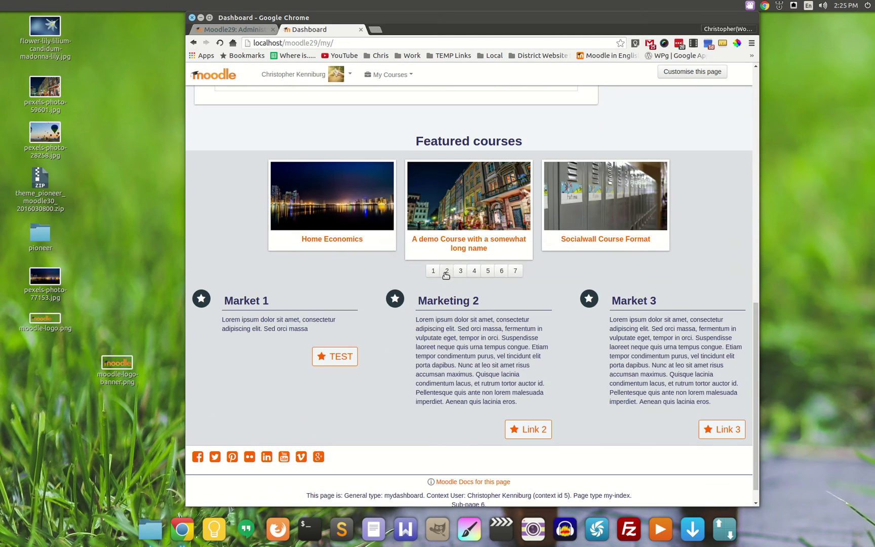
{"action": "left_click", "coordinate": [446, 272]}
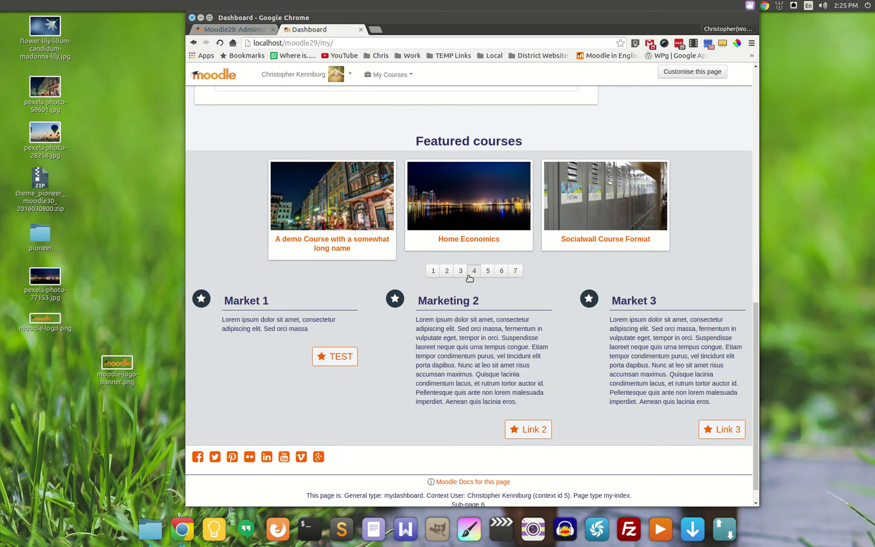
{"action": "left_click", "coordinate": [486, 276]}
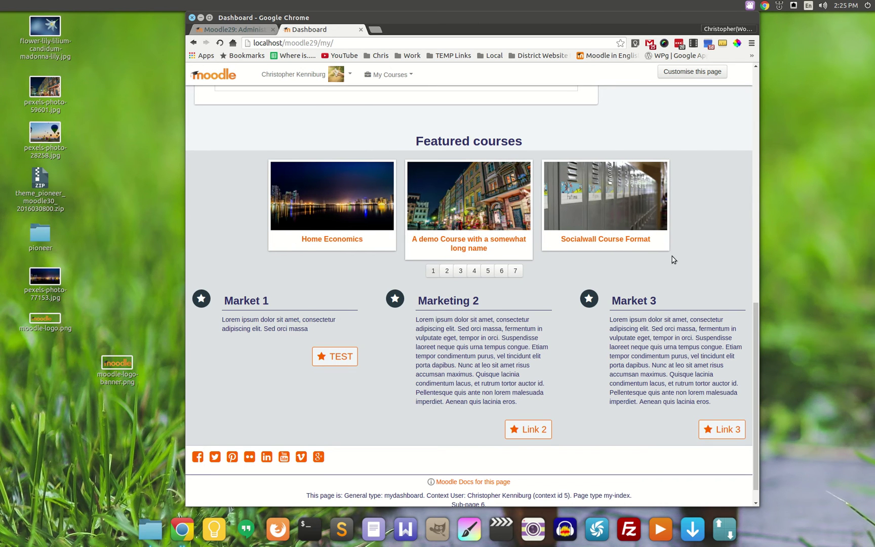
{"action": "scroll", "coordinate": [381, 341], "scroll_direction": "down", "scroll_amount": 1}
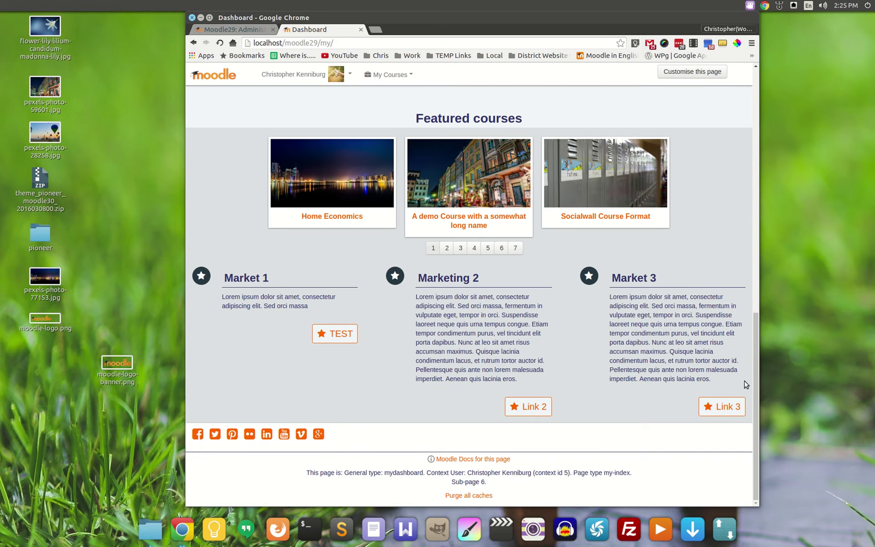
{"action": "scroll", "coordinate": [747, 387], "scroll_direction": "up", "scroll_amount": 1}
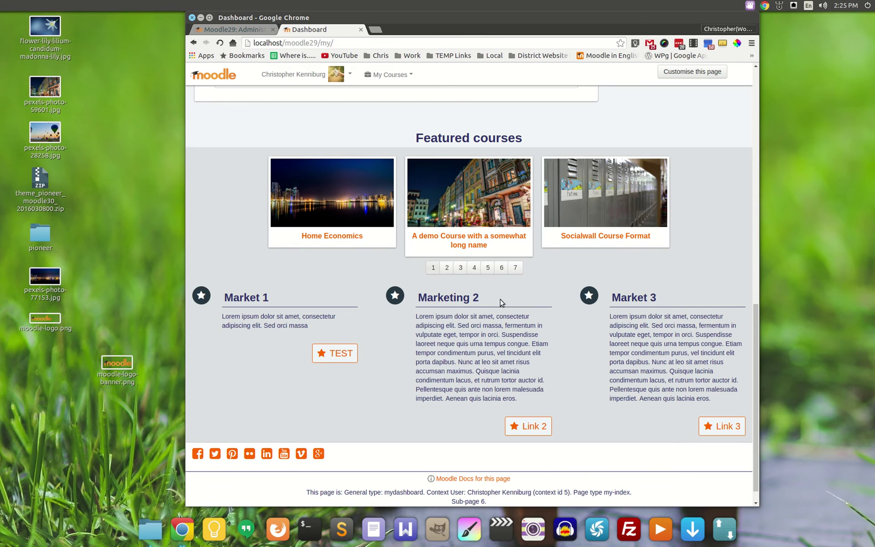
{"action": "scroll", "coordinate": [757, 389], "scroll_direction": "up", "scroll_amount": 4}
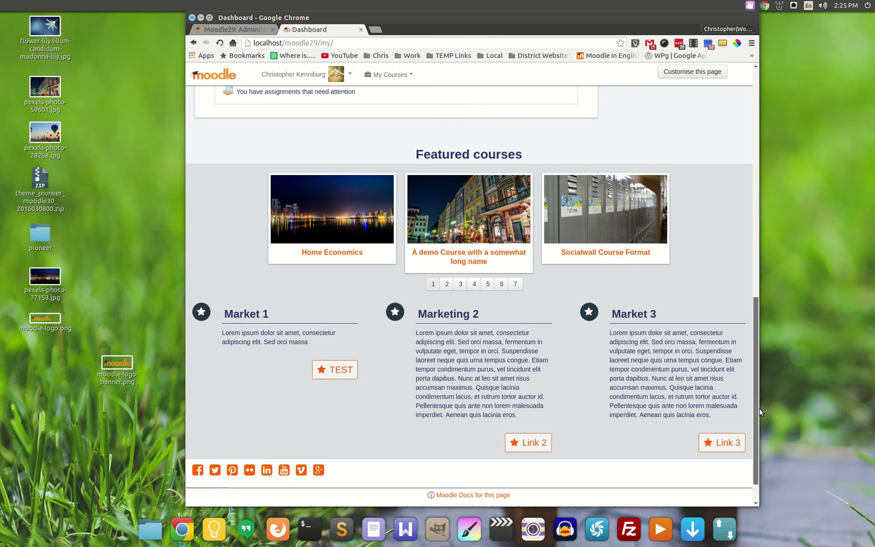
{"action": "left_click_drag", "start_coordinate": [757, 389], "coordinate": [730, 169]}
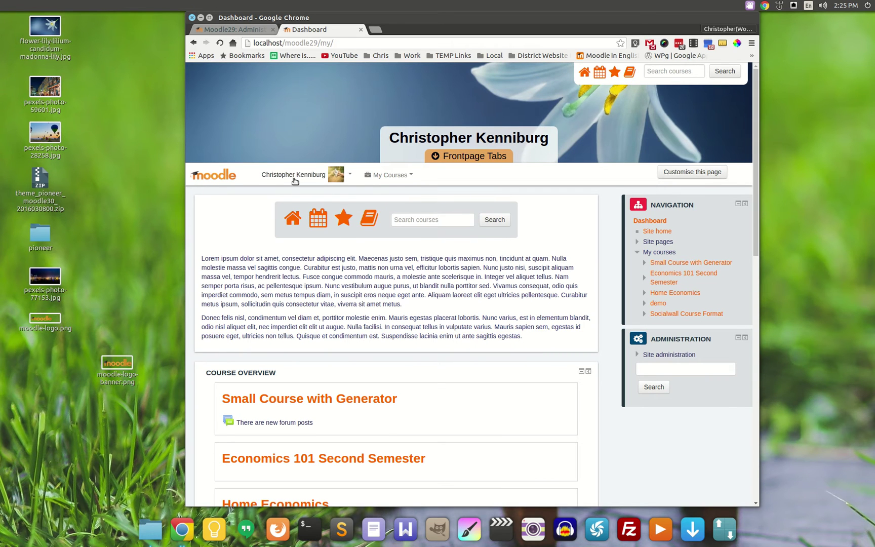
Step: Open the Economics 101 Second Semester course from My Courses and scroll through its page
{"action": "mouse_move", "coordinate": [376, 177]}
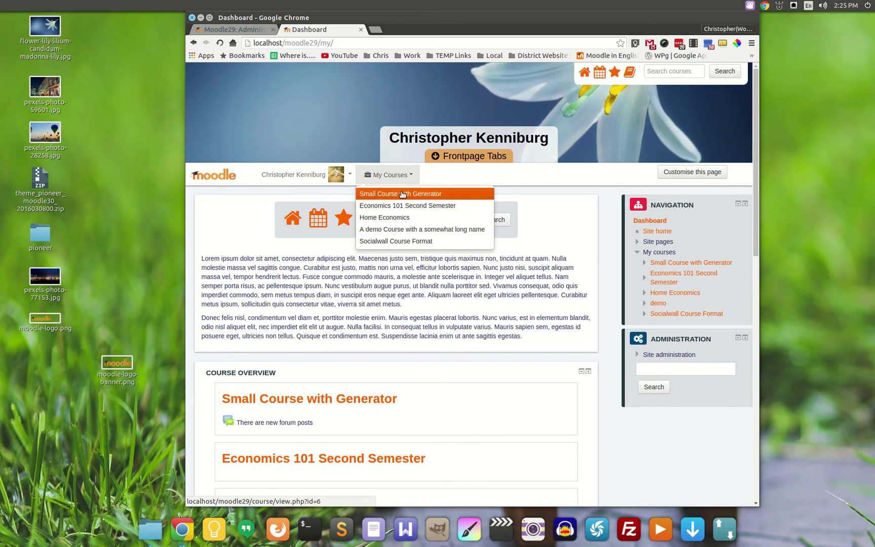
{"action": "left_click", "coordinate": [391, 205]}
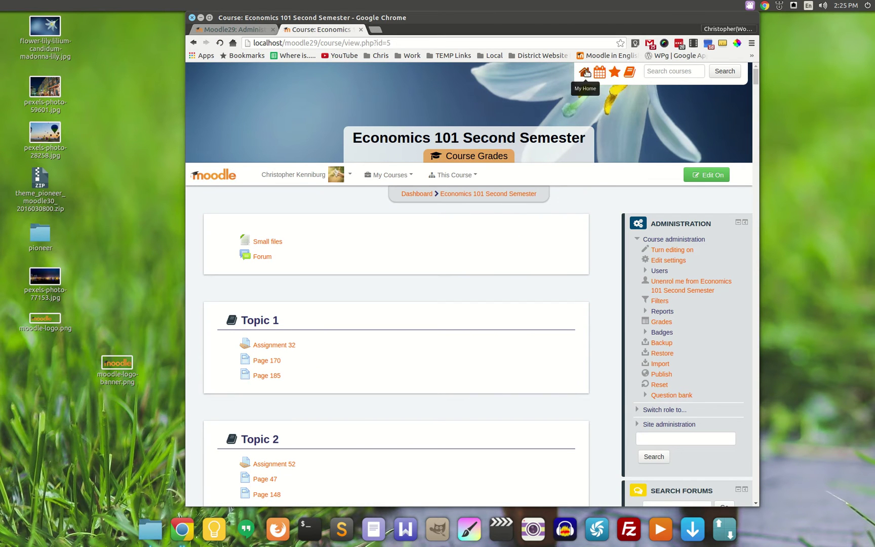
{"action": "left_click", "coordinate": [664, 73]}
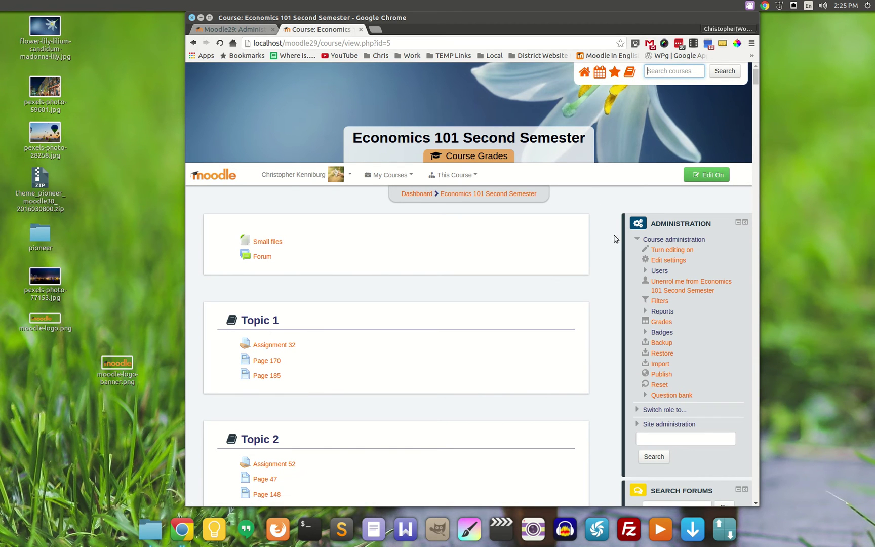
{"action": "scroll", "coordinate": [596, 270], "scroll_direction": "down", "scroll_amount": 3}
{"action": "scroll", "coordinate": [574, 267], "scroll_direction": "down", "scroll_amount": 6}
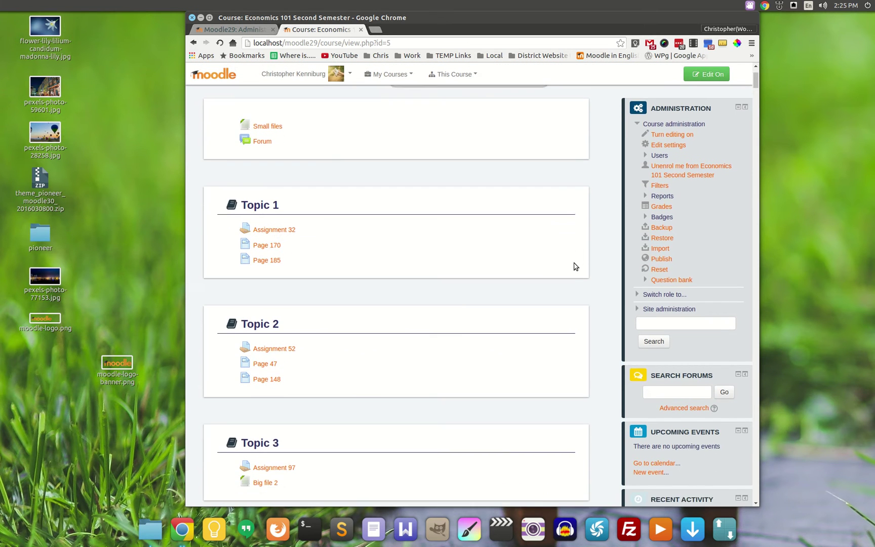
{"action": "scroll", "coordinate": [489, 219], "scroll_direction": "down", "scroll_amount": 5}
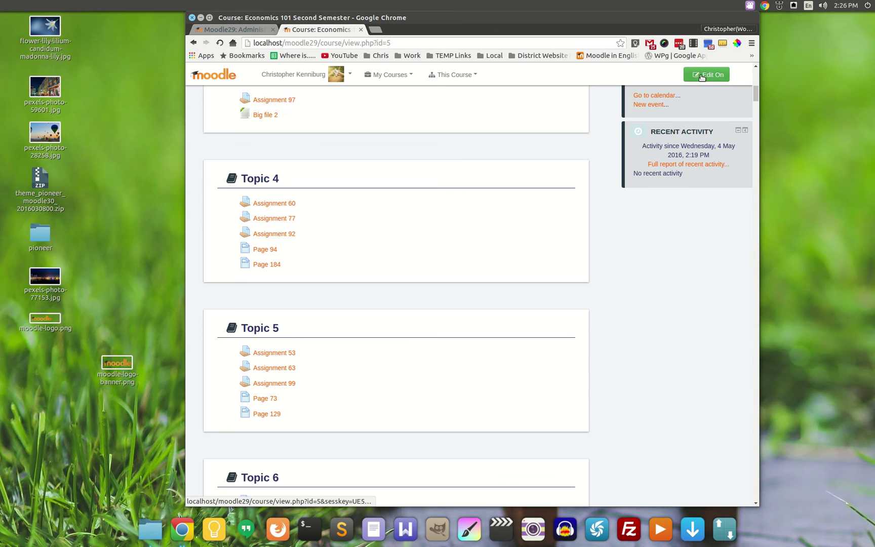
{"action": "scroll", "coordinate": [445, 213], "scroll_direction": "up", "scroll_amount": 10}
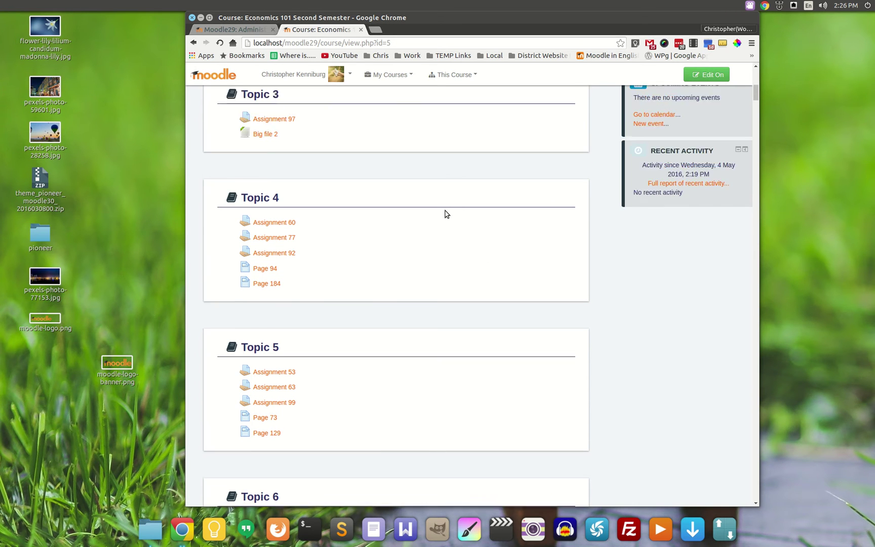
{"action": "scroll", "coordinate": [497, 253], "scroll_direction": "up", "scroll_amount": 2}
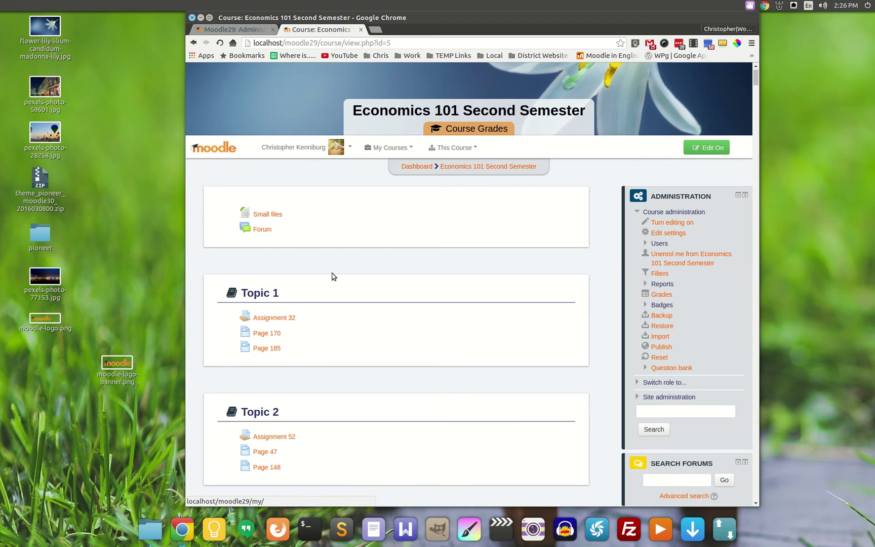
Step: View the Forum's Discussion 100 thread, return to the course, and show Course Grades
{"action": "left_click", "coordinate": [264, 230]}
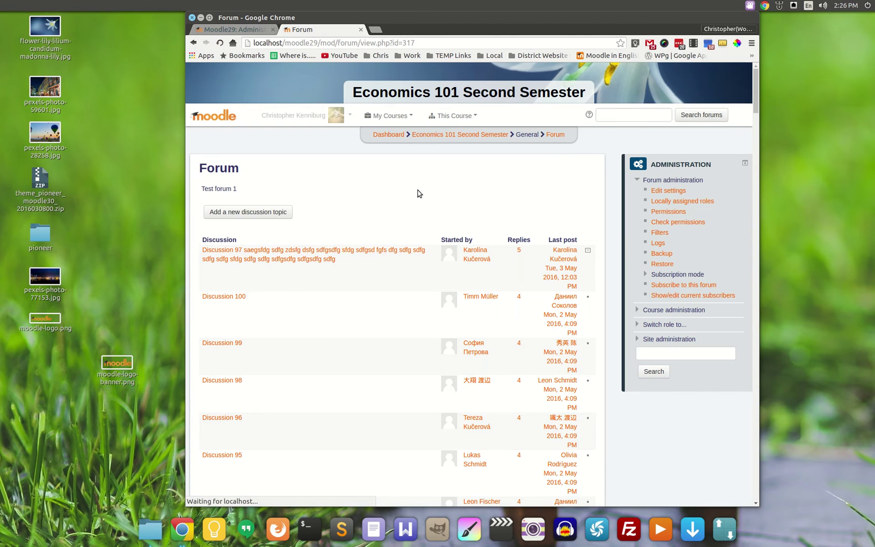
{"action": "left_click", "coordinate": [224, 297]}
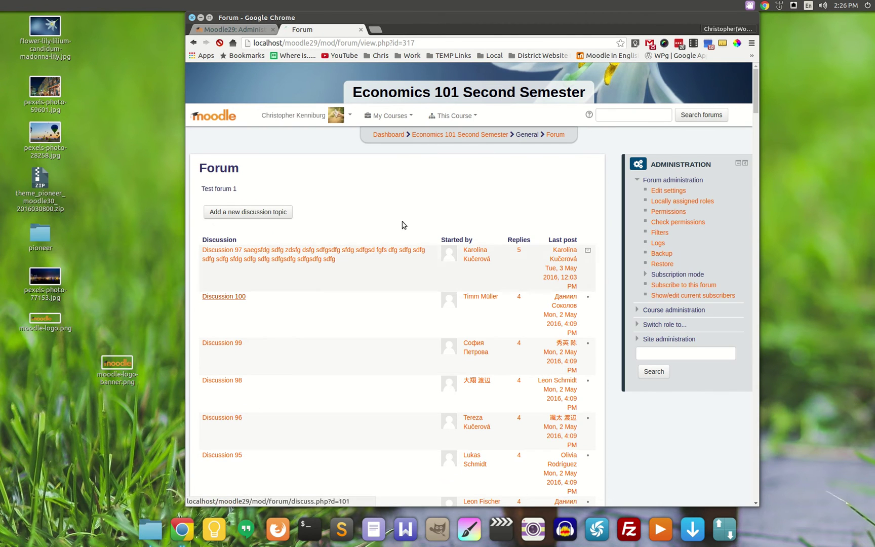
{"action": "left_click", "coordinate": [446, 136]}
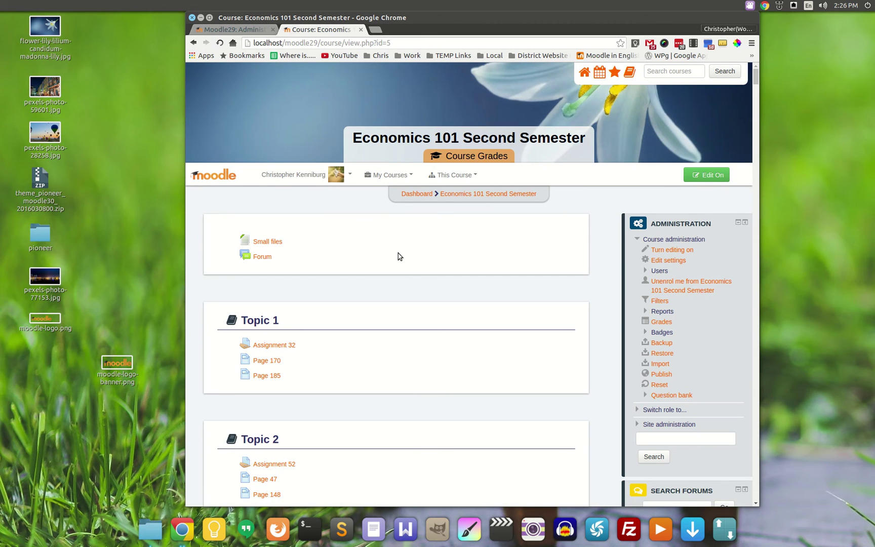
{"action": "left_click", "coordinate": [498, 156]}
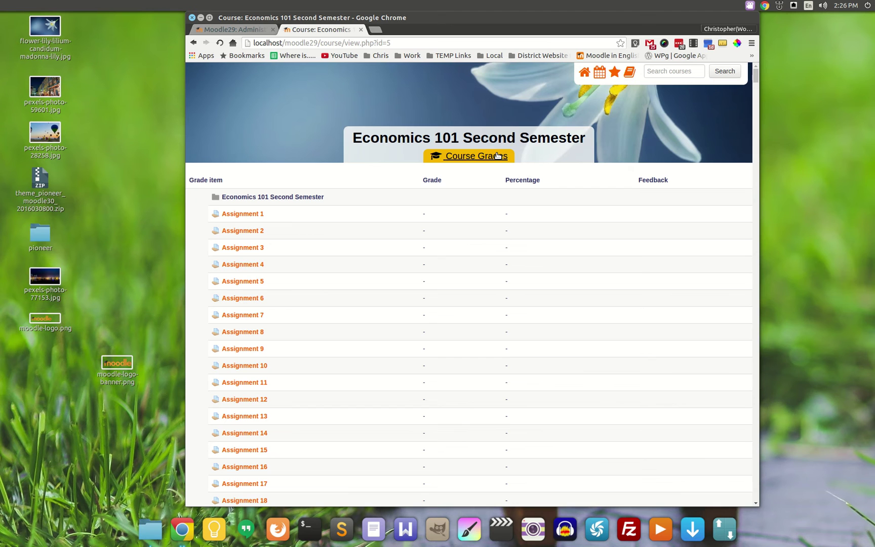
Step: Hide the grade report and browse Economics 101's forums index and resources list
{"action": "mouse_move", "coordinate": [754, 75]}
{"action": "left_mouse_down"}
{"action": "mouse_move", "coordinate": [756, 139]}
{"action": "mouse_move", "coordinate": [758, 71]}
{"action": "left_mouse_up"}
{"action": "left_click", "coordinate": [475, 161]}
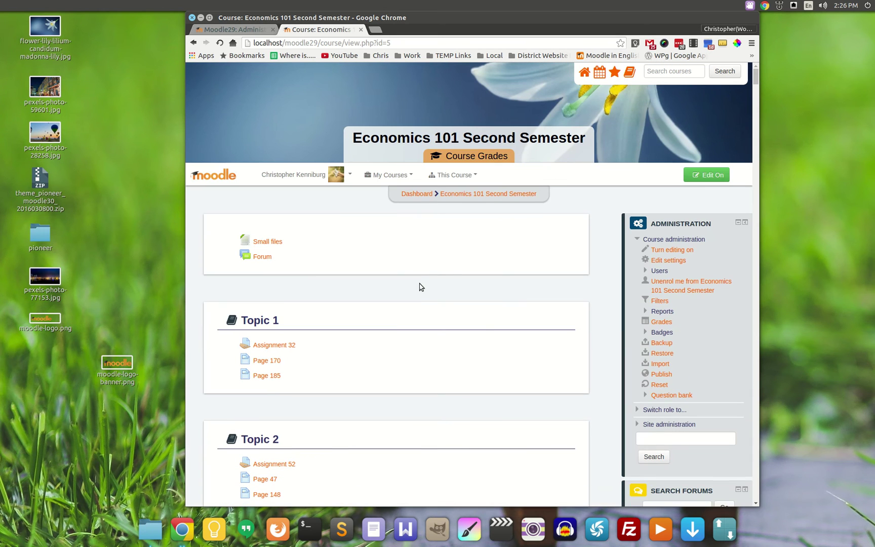
{"action": "left_click", "coordinate": [453, 175]}
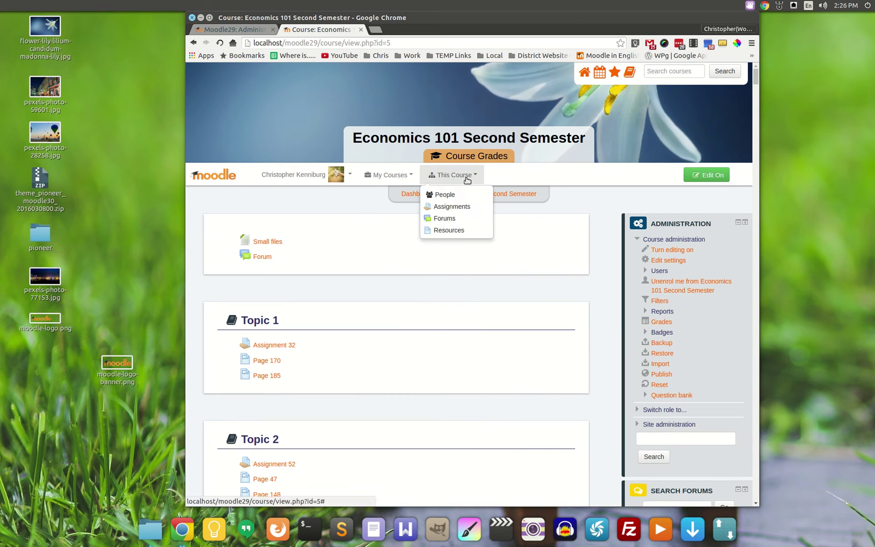
{"action": "left_click", "coordinate": [446, 218]}
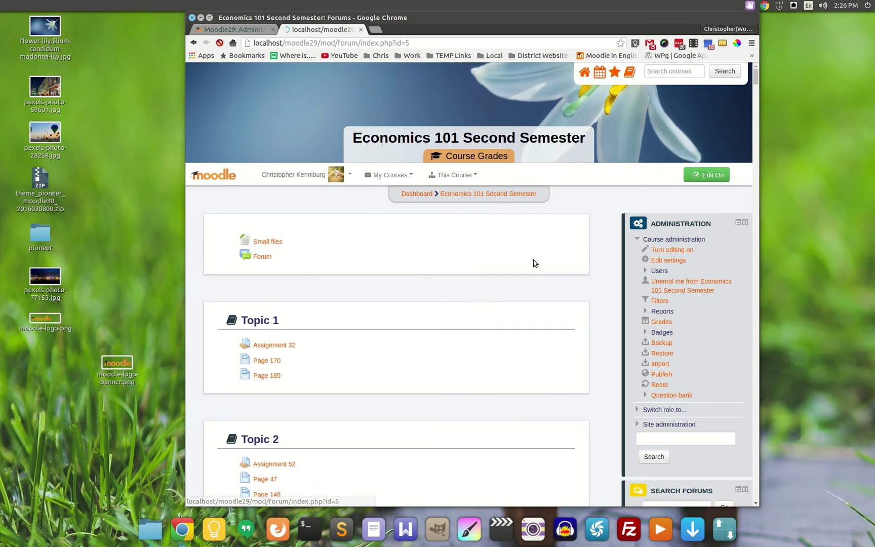
{"action": "left_click", "coordinate": [458, 116]}
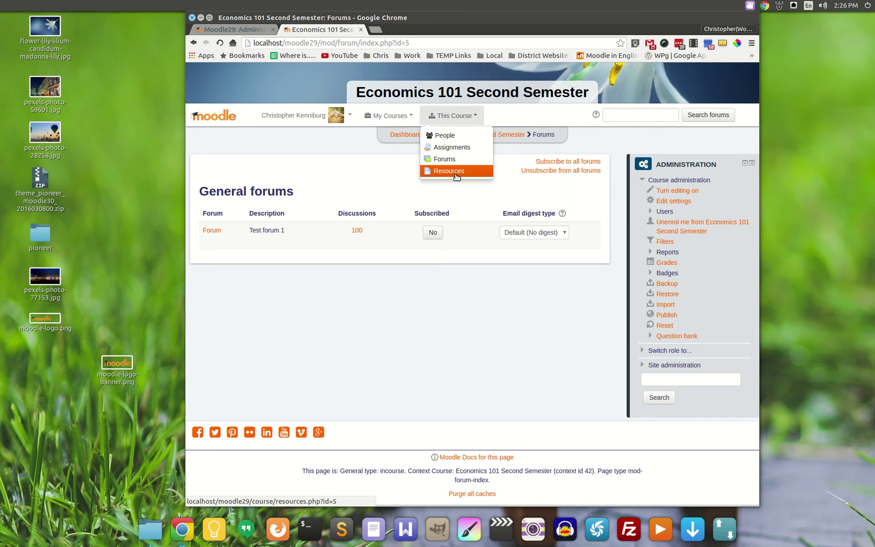
{"action": "left_click", "coordinate": [458, 172]}
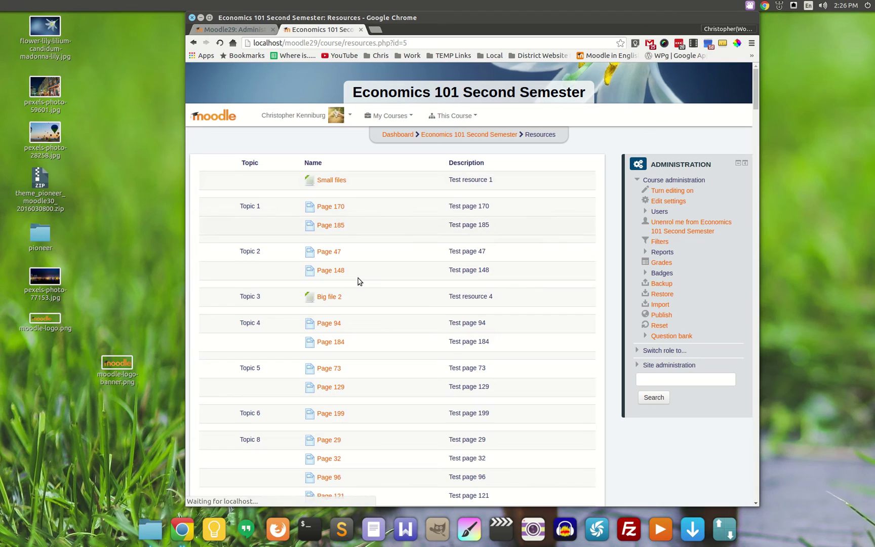
Step: Go to the Socialwall Course Format course through My Courses
{"action": "left_click", "coordinate": [458, 115]}
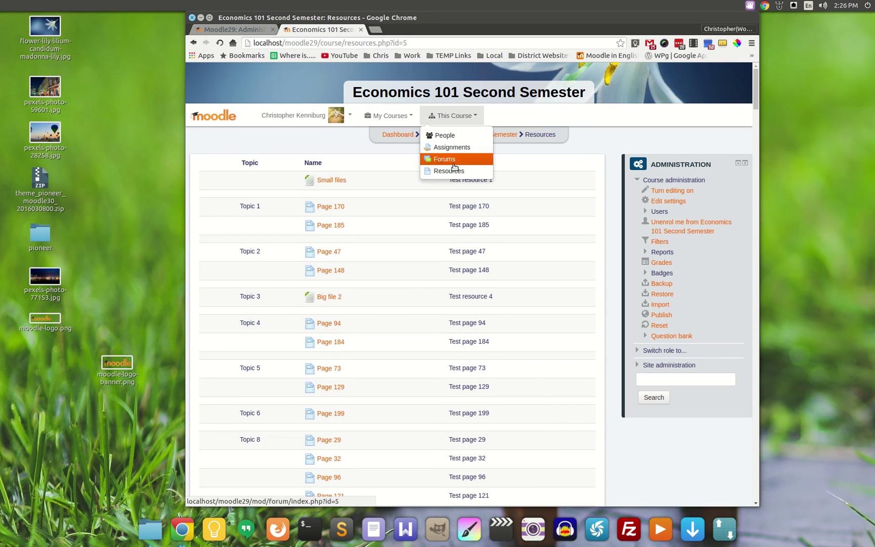
{"action": "left_click", "coordinate": [384, 117]}
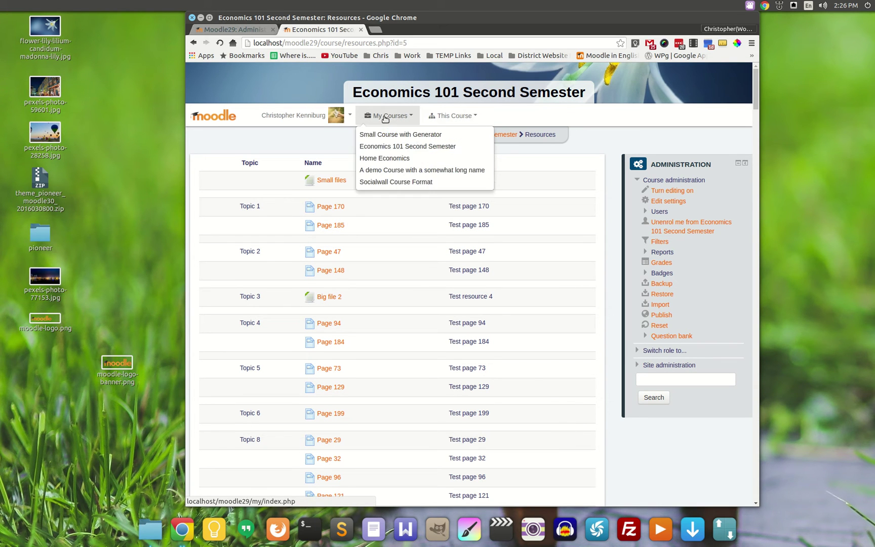
{"action": "left_click", "coordinate": [390, 183]}
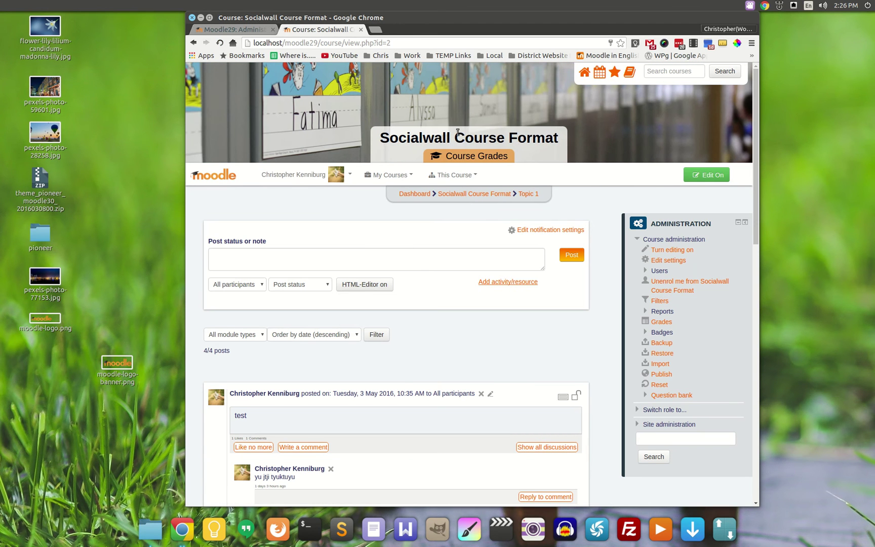
{"action": "scroll", "coordinate": [413, 255], "scroll_direction": "down", "scroll_amount": 3}
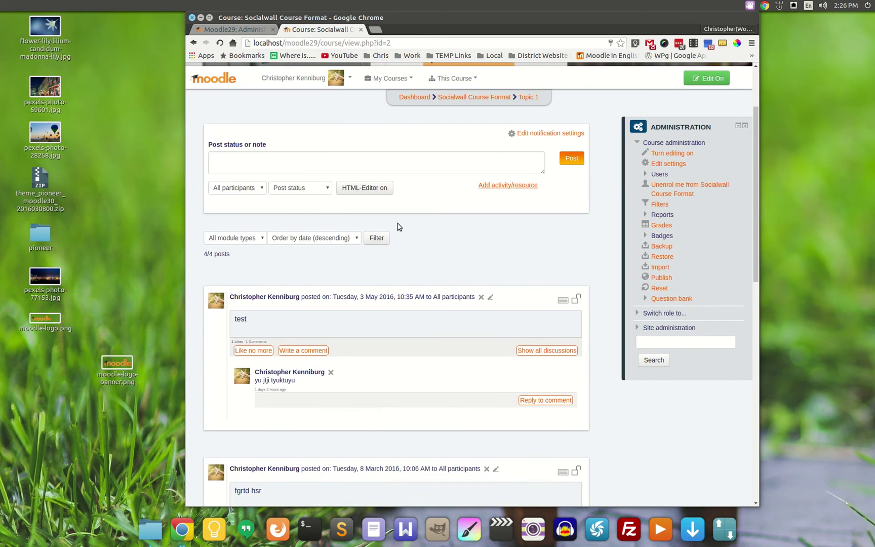
{"action": "left_click", "coordinate": [353, 167]}
{"action": "scroll", "coordinate": [474, 283], "scroll_direction": "down", "scroll_amount": 4}
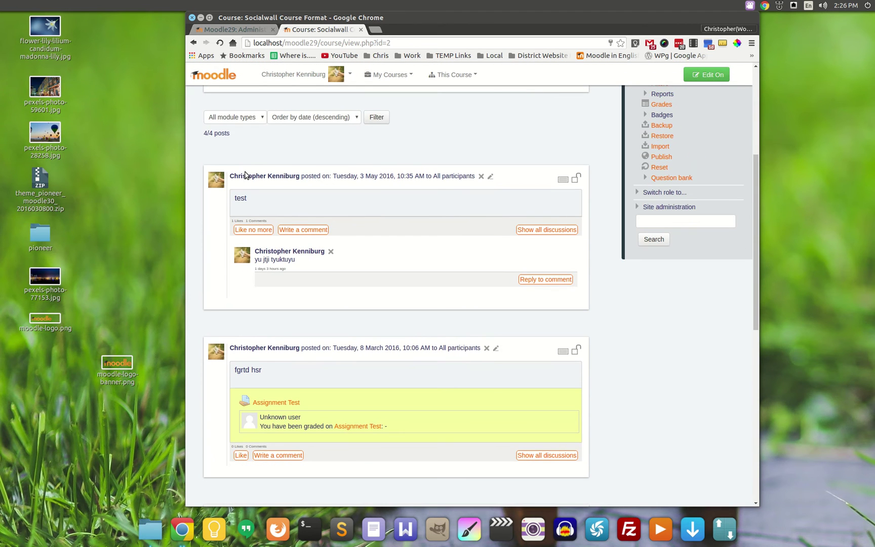
{"action": "scroll", "coordinate": [333, 247], "scroll_direction": "down", "scroll_amount": 5}
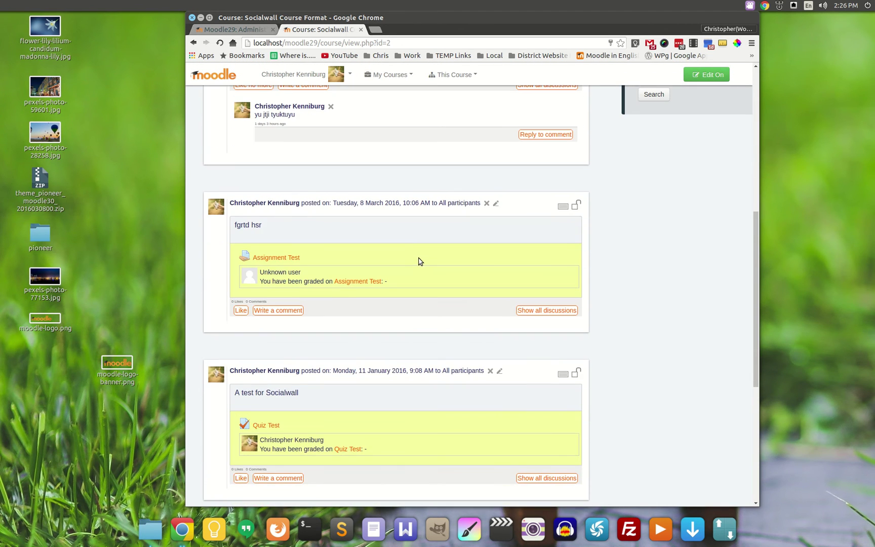
{"action": "scroll", "coordinate": [249, 292], "scroll_direction": "down", "scroll_amount": 8}
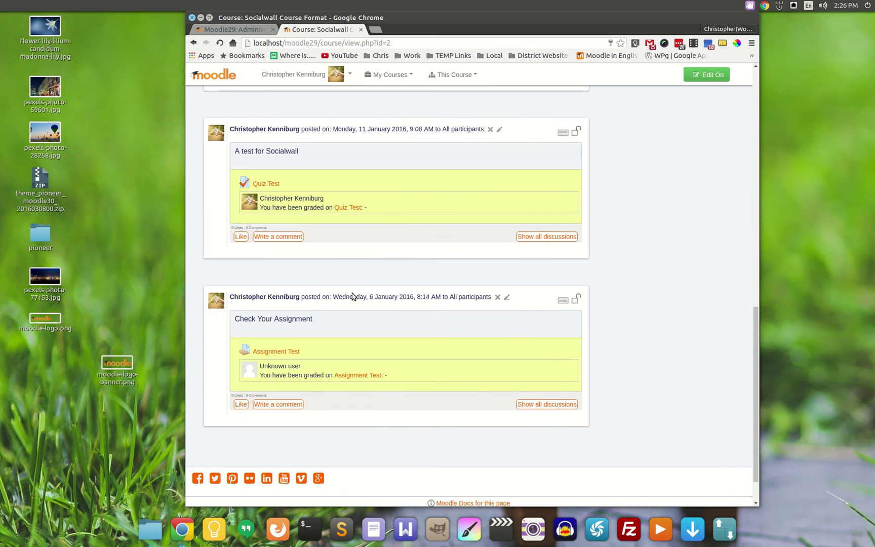
{"action": "scroll", "coordinate": [354, 324], "scroll_direction": "down", "scroll_amount": 2}
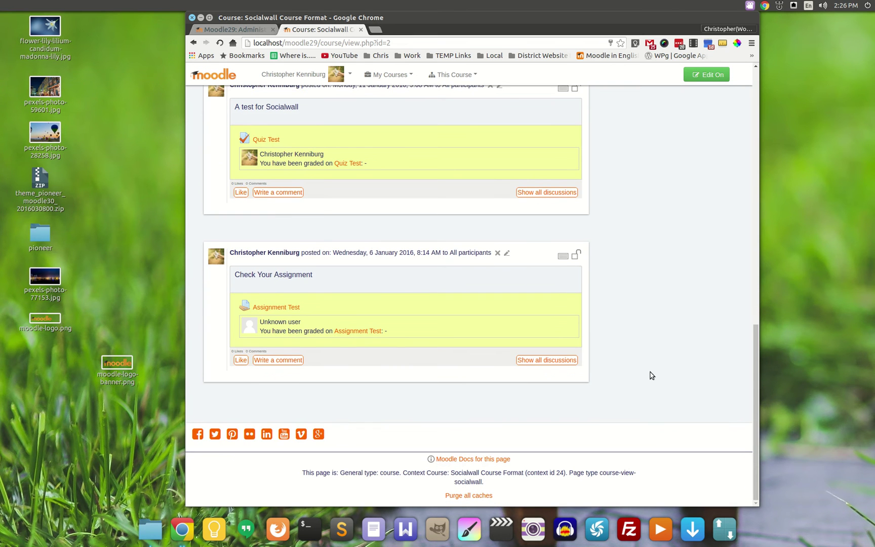
{"action": "scroll", "coordinate": [572, 306], "scroll_direction": "up", "scroll_amount": 17}
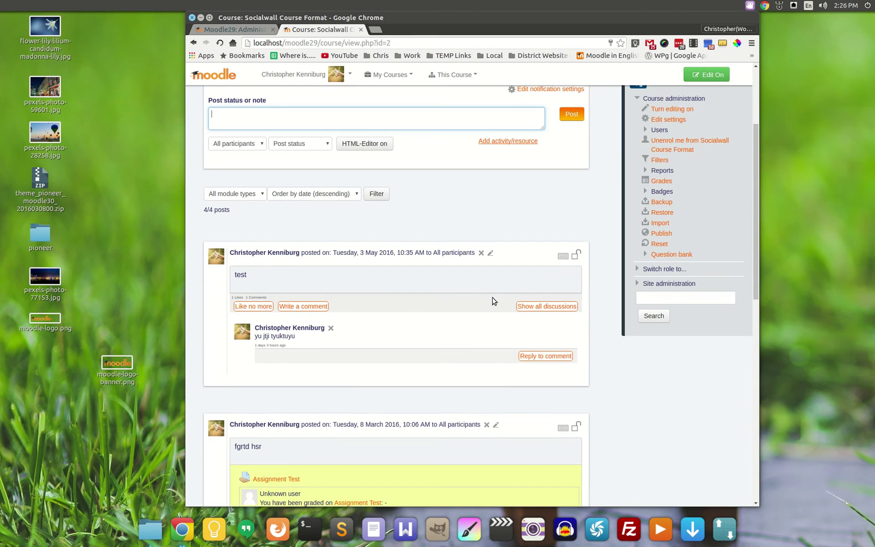
{"action": "scroll", "coordinate": [492, 301], "scroll_direction": "up", "scroll_amount": 5}
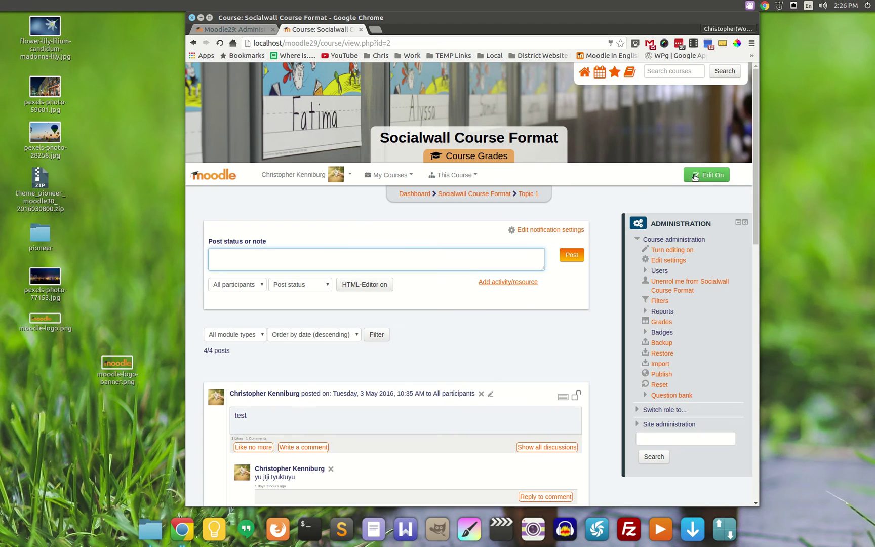
Step: Turn editing on, move to the Home Economics course, and turn editing off
{"action": "left_click", "coordinate": [695, 175]}
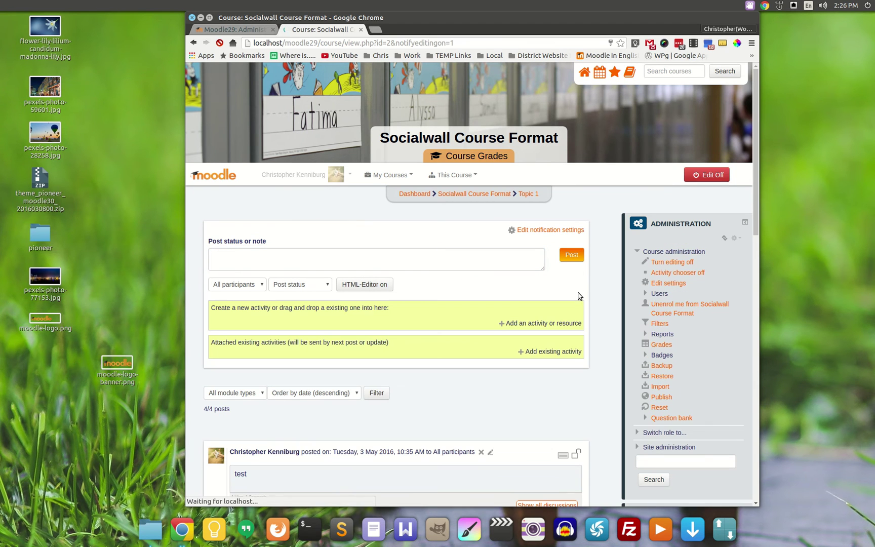
{"action": "left_click", "coordinate": [394, 173]}
{"action": "left_click", "coordinate": [399, 219]}
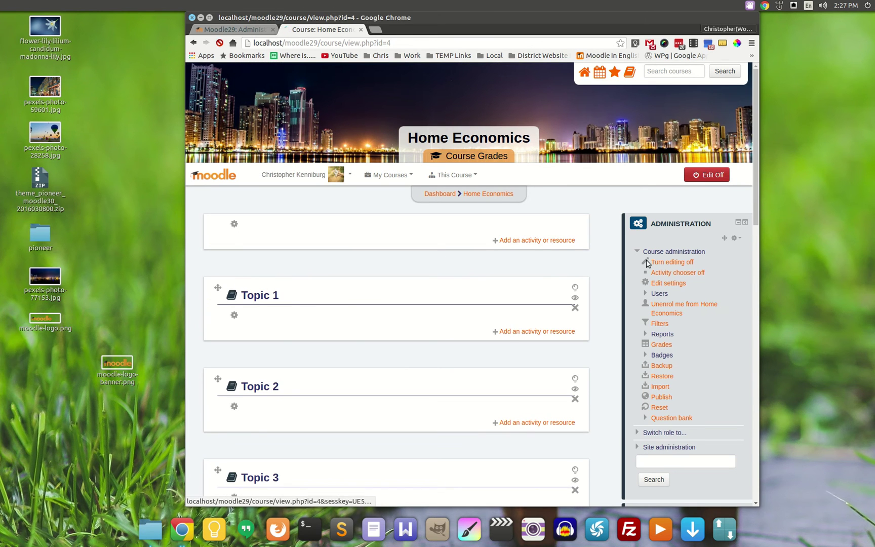
{"action": "left_click", "coordinate": [668, 262]}
Step: Visit Small Course with Generator and A demo Course with a somewhat long name, ending on Small Course with Generator
{"action": "left_click", "coordinate": [389, 175]}
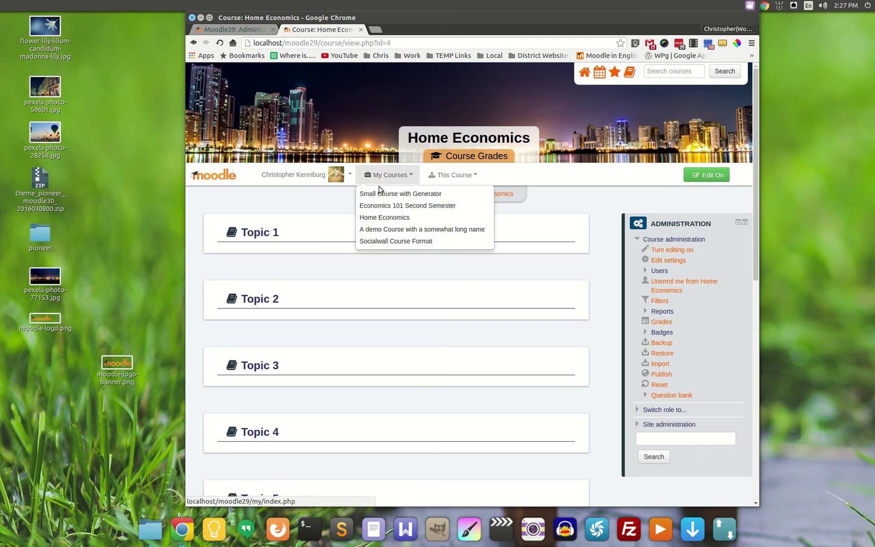
{"action": "left_click", "coordinate": [382, 193]}
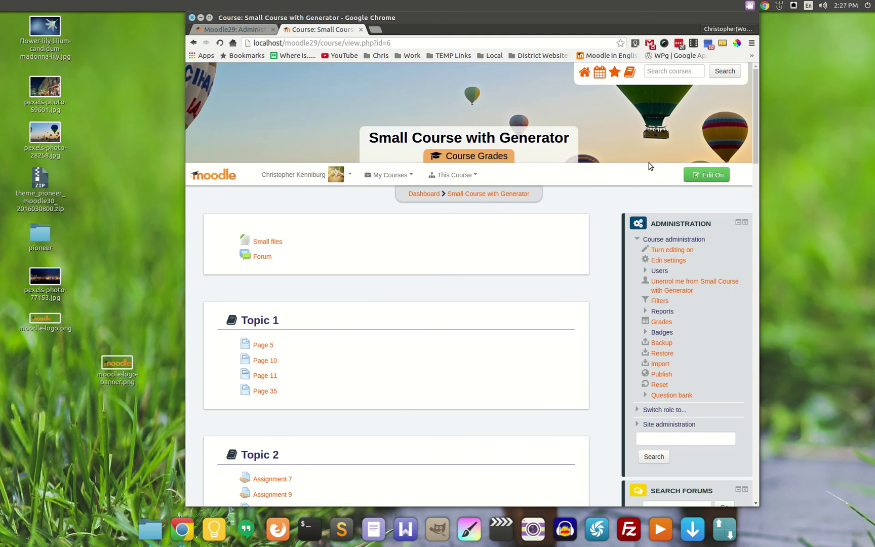
{"action": "left_click", "coordinate": [389, 174]}
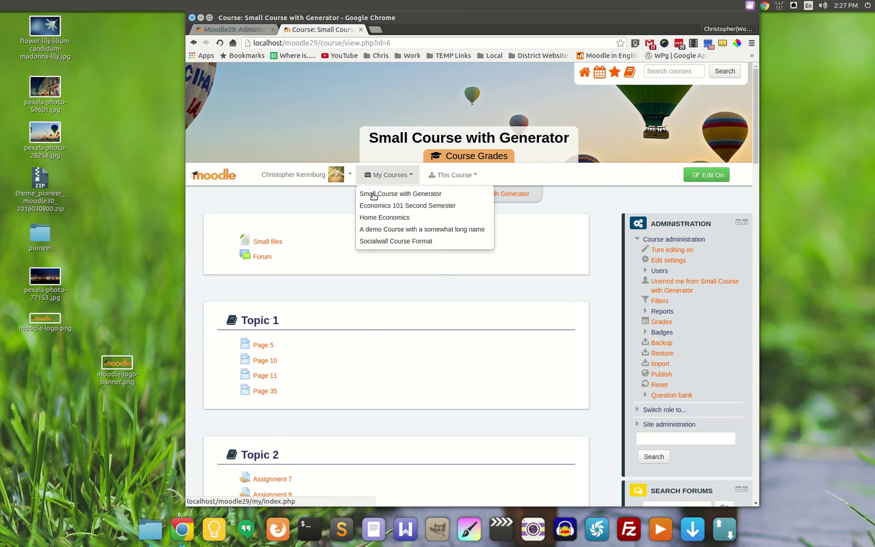
{"action": "left_click", "coordinate": [391, 229]}
{"action": "left_click", "coordinate": [390, 175]}
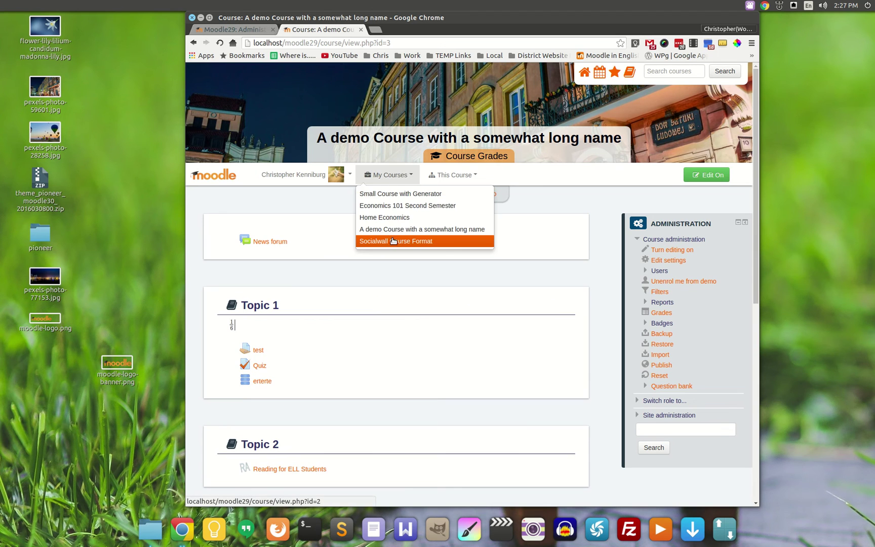
{"action": "left_click", "coordinate": [393, 193]}
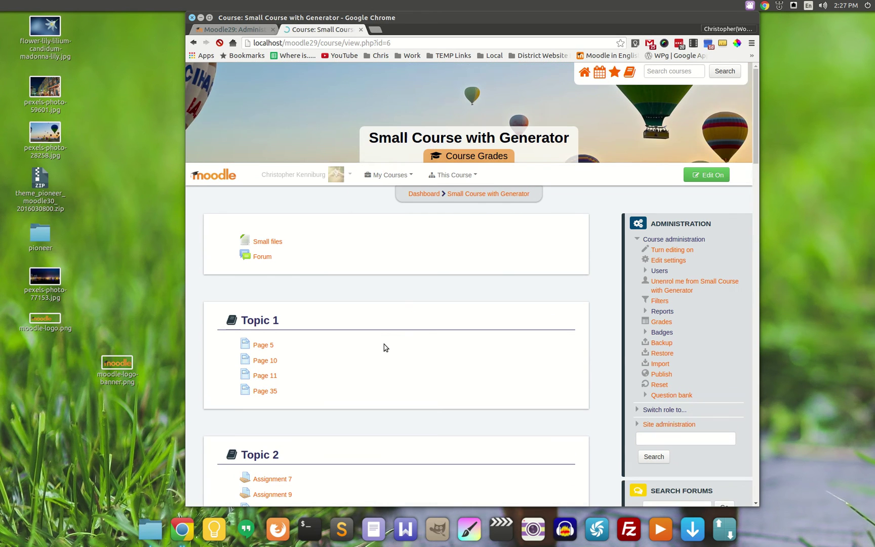
{"action": "left_click", "coordinate": [658, 261]}
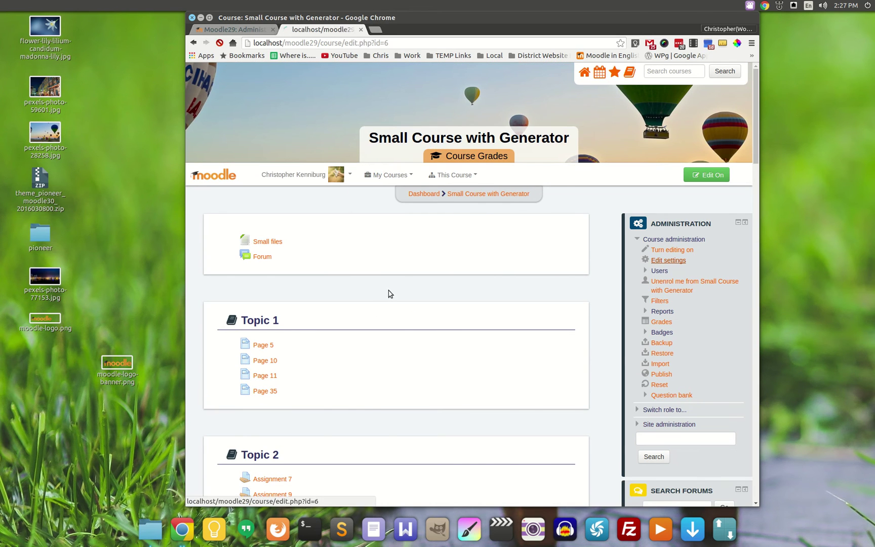
{"action": "scroll", "coordinate": [289, 277], "scroll_direction": "down", "scroll_amount": 5}
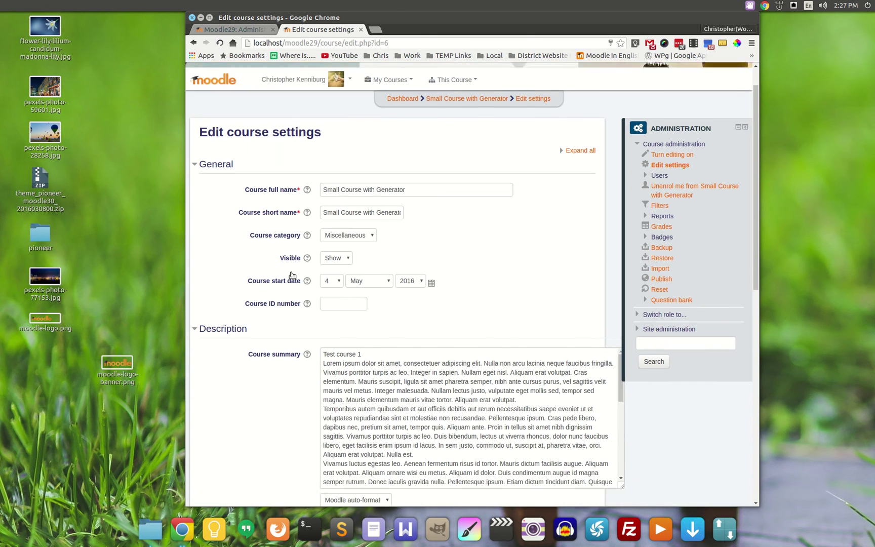
{"action": "scroll", "coordinate": [371, 219], "scroll_direction": "down", "scroll_amount": 3}
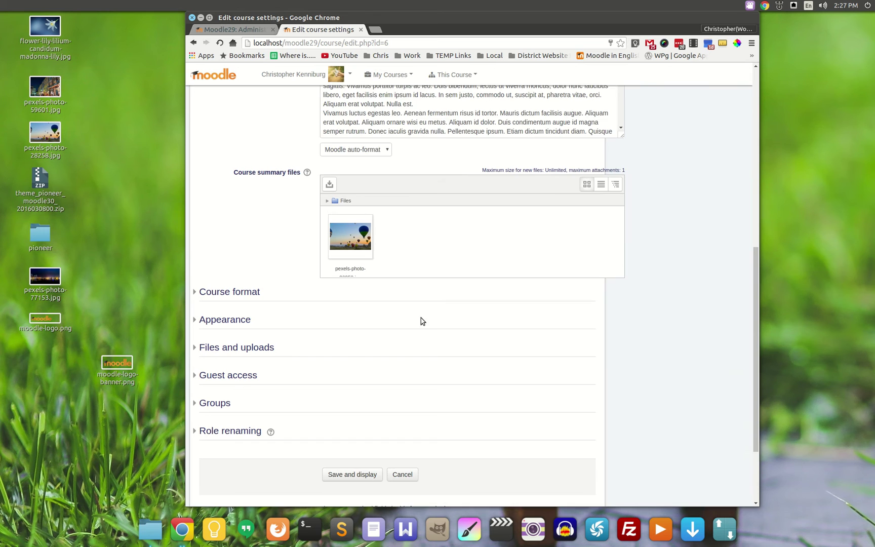
{"action": "scroll", "coordinate": [425, 349], "scroll_direction": "down", "scroll_amount": 2}
{"action": "left_click", "coordinate": [403, 379]}
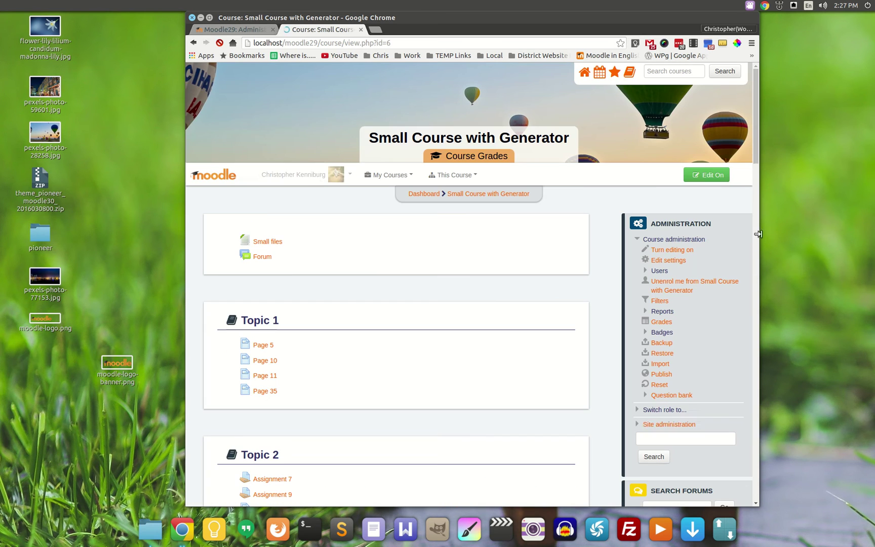
{"action": "left_click", "coordinate": [496, 158]}
{"action": "left_click", "coordinate": [496, 158]}
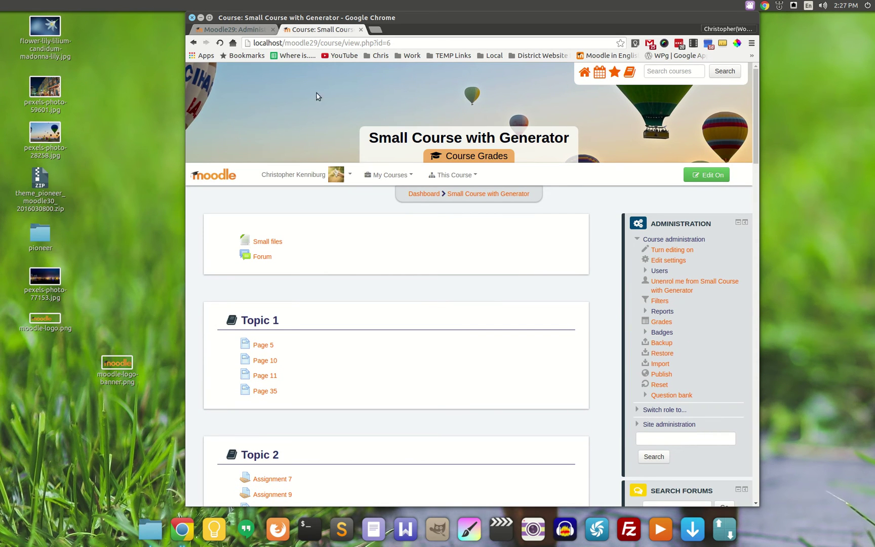
Step: Reload the theme admin page and reopen Pioneer General Settings from the breadcrumb
{"action": "left_click", "coordinate": [255, 30]}
{"action": "right_click", "coordinate": [513, 239]}
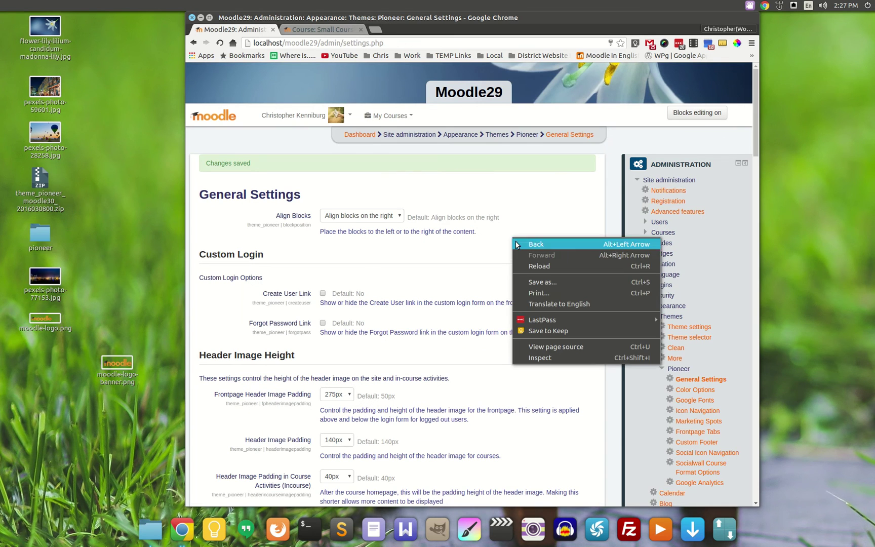
{"action": "left_click", "coordinate": [532, 267]}
{"action": "left_click", "coordinate": [510, 117]}
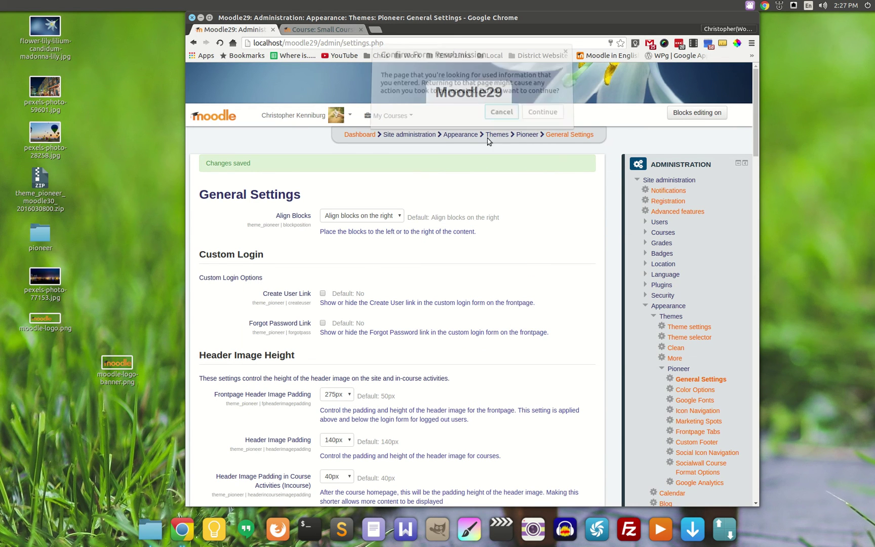
{"action": "left_click", "coordinate": [570, 134]}
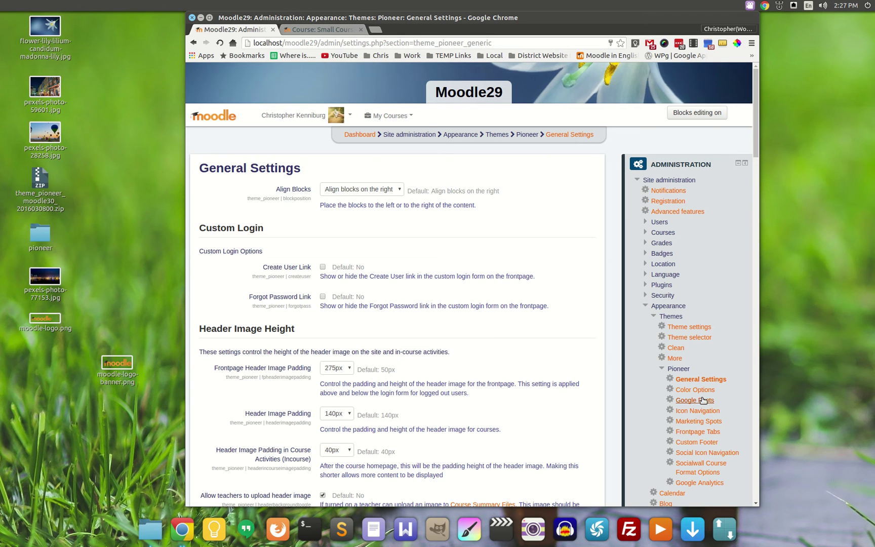
Step: Set Align Blocks to 'Align blocks on the left' and review the remaining settings
{"action": "left_click", "coordinate": [384, 191]}
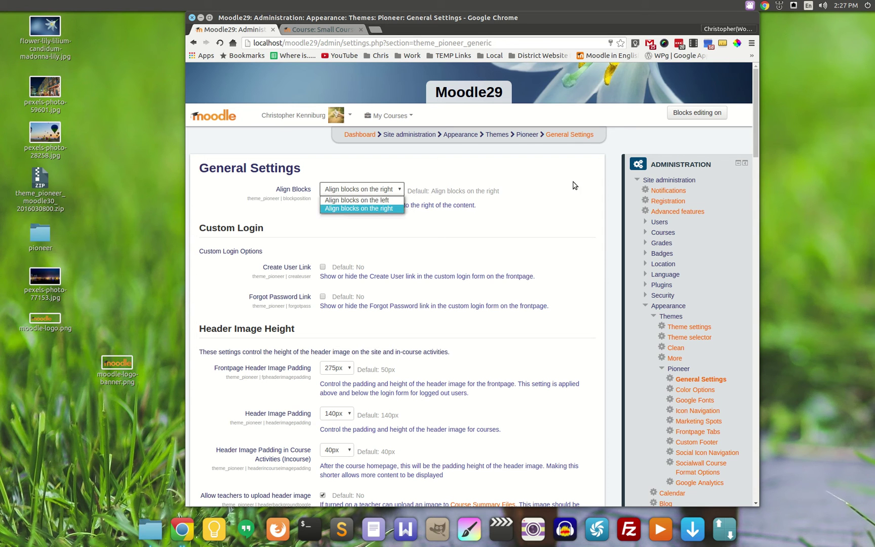
{"action": "left_click", "coordinate": [368, 200]}
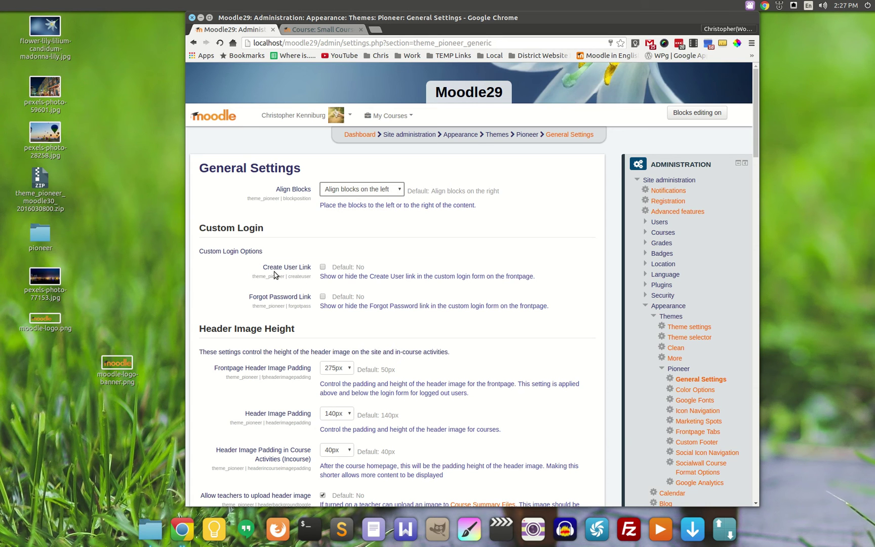
{"action": "scroll", "coordinate": [274, 275], "scroll_direction": "down", "scroll_amount": 4}
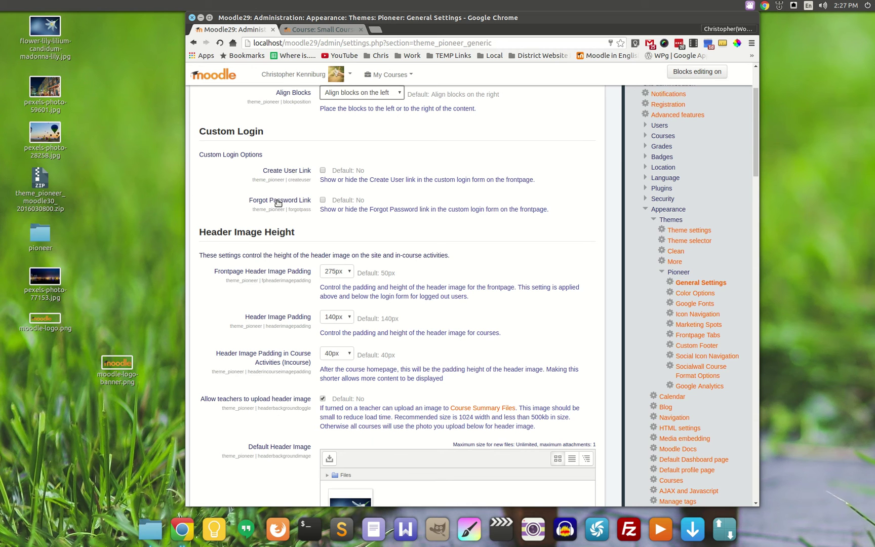
{"action": "scroll", "coordinate": [273, 266], "scroll_direction": "down", "scroll_amount": 5}
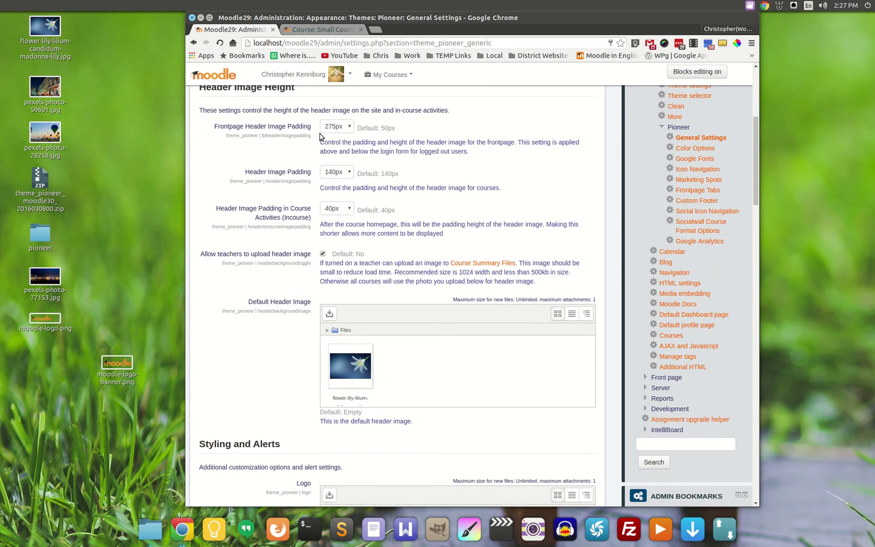
{"action": "scroll", "coordinate": [291, 182], "scroll_direction": "up", "scroll_amount": 1}
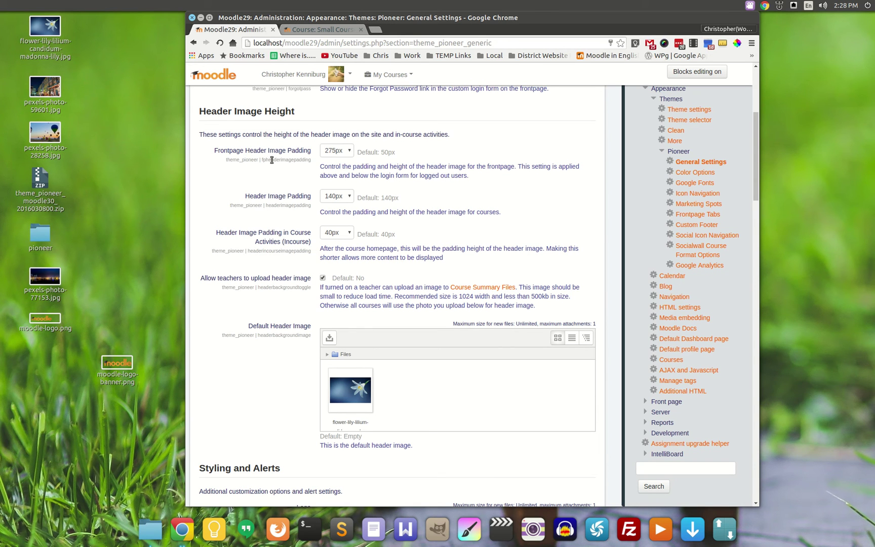
Step: Keep Frontpage Header Image Padding at 275px and change course Header Image Padding to 80px
{"action": "left_click", "coordinate": [346, 151]}
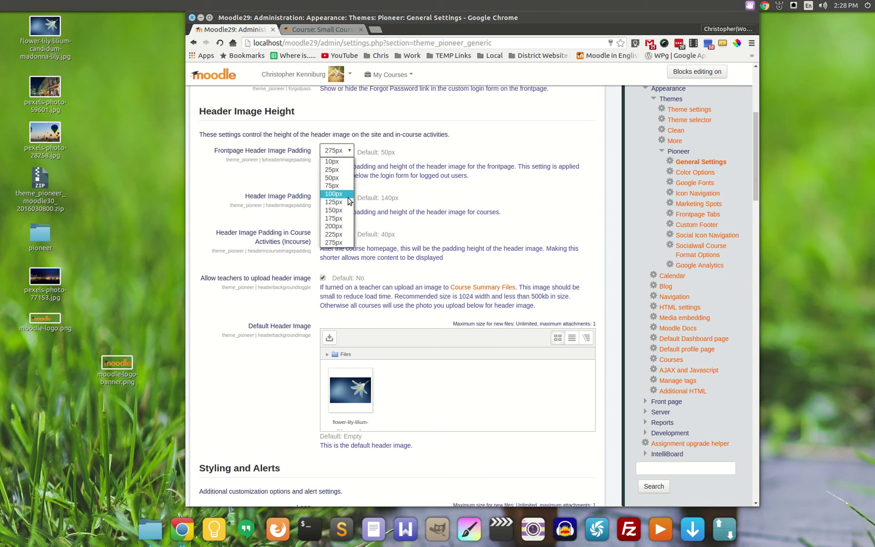
{"action": "left_click", "coordinate": [333, 243]}
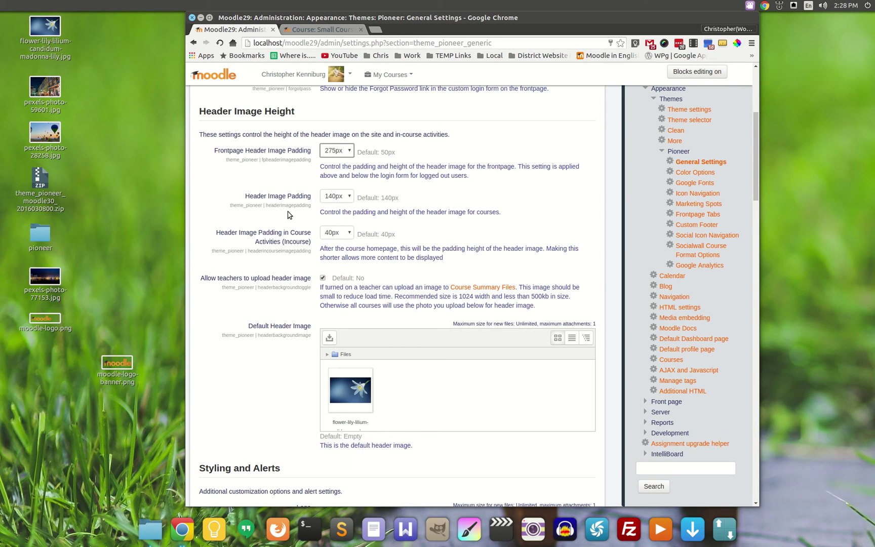
{"action": "left_click", "coordinate": [333, 197]}
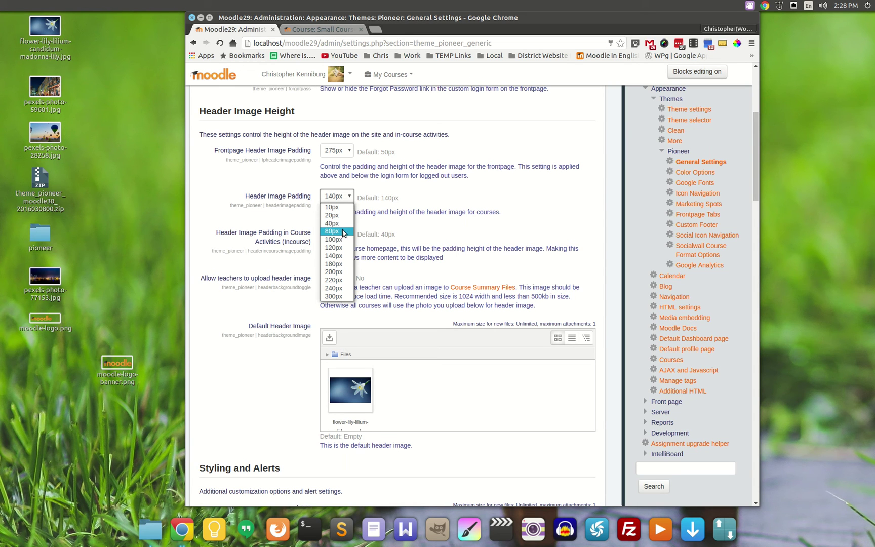
{"action": "left_click", "coordinate": [342, 233]}
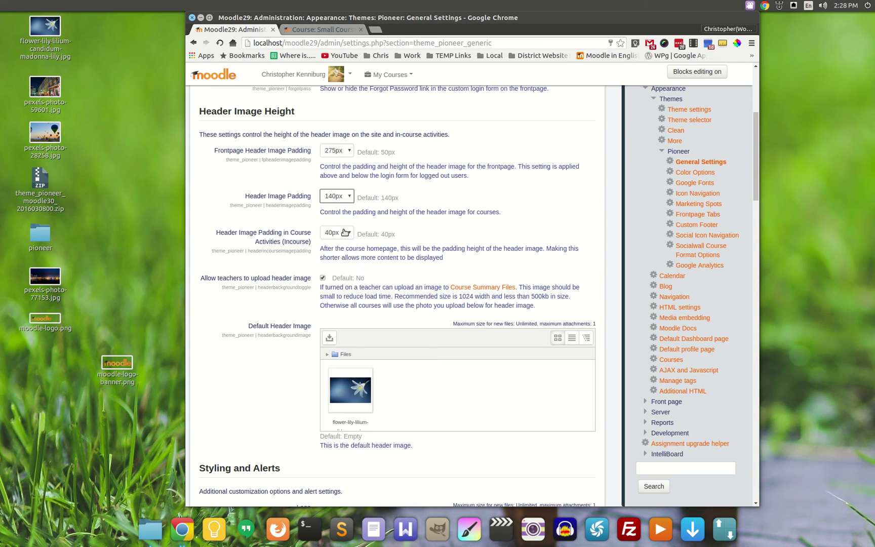
{"action": "left_click", "coordinate": [344, 197]}
{"action": "left_click", "coordinate": [342, 233]}
Step: Untick 'Allow teachers to upload header image'
{"action": "scroll", "coordinate": [381, 273], "scroll_direction": "down", "scroll_amount": 2}
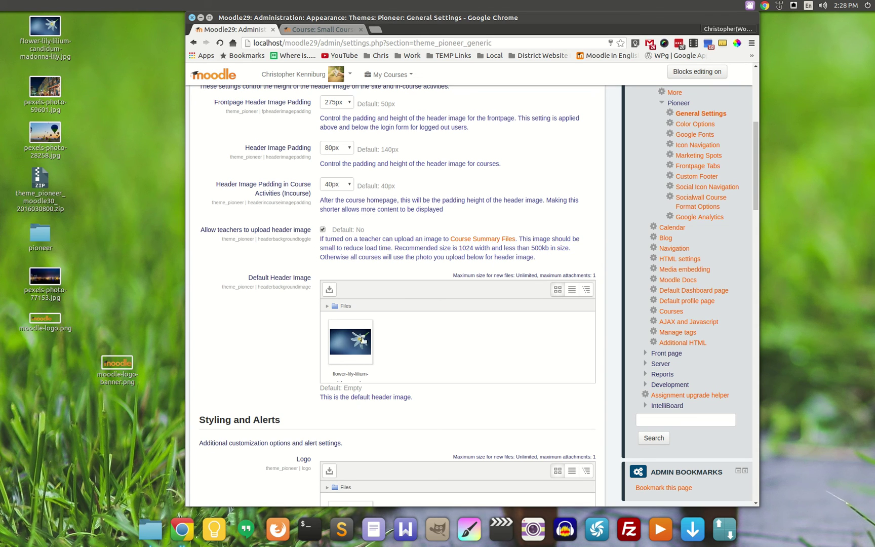
{"action": "left_click", "coordinate": [323, 230]}
{"action": "scroll", "coordinate": [274, 307], "scroll_direction": "down", "scroll_amount": 7}
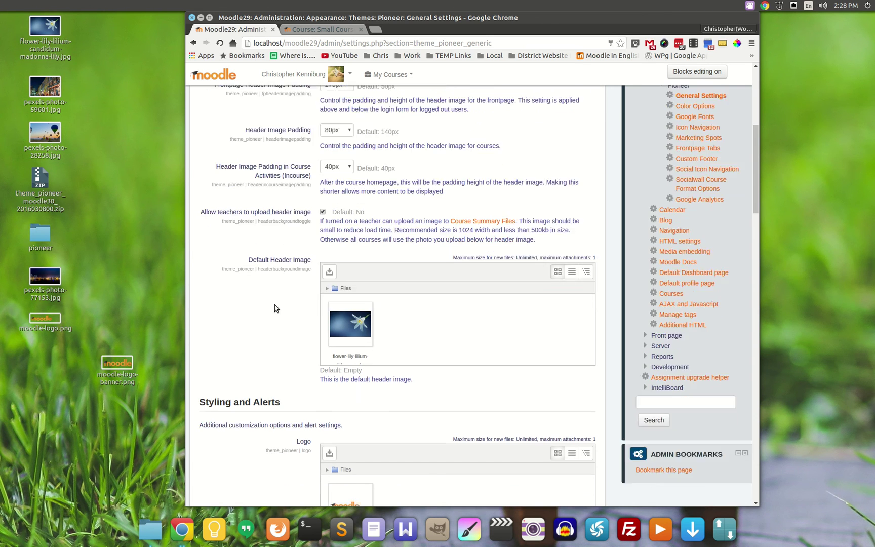
{"action": "scroll", "coordinate": [327, 261], "scroll_direction": "up", "scroll_amount": 4}
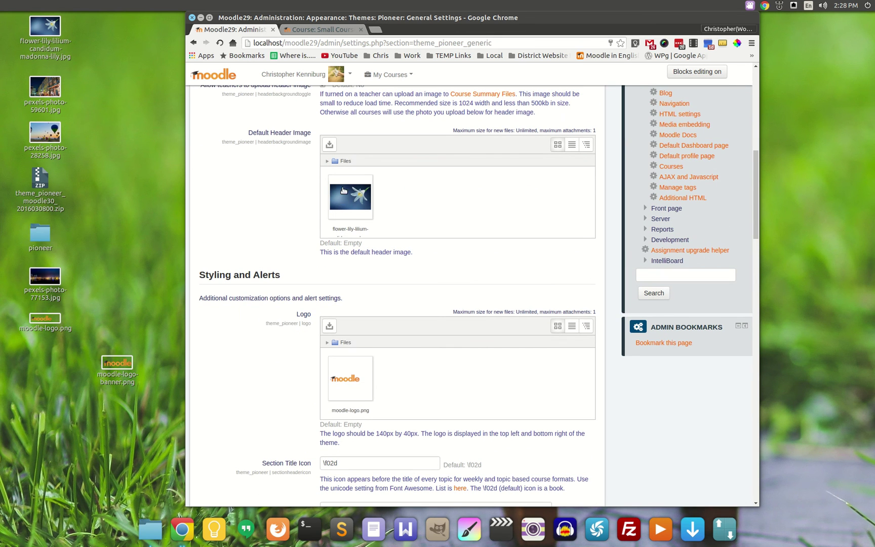
Step: Save the Pioneer General Settings using Save changes at the bottom of the page
{"action": "scroll", "coordinate": [289, 308], "scroll_direction": "down", "scroll_amount": 3}
{"action": "scroll", "coordinate": [286, 398], "scroll_direction": "down", "scroll_amount": 11}
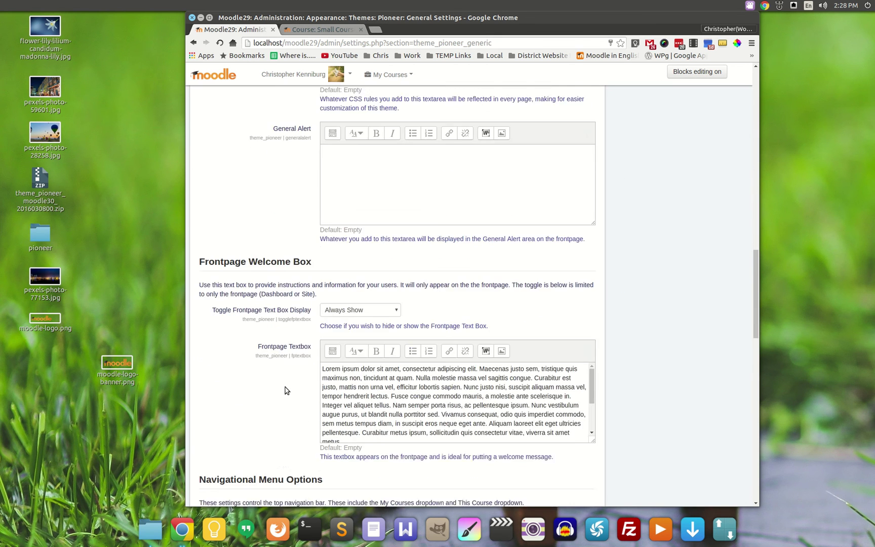
{"action": "scroll", "coordinate": [283, 389], "scroll_direction": "down", "scroll_amount": 8}
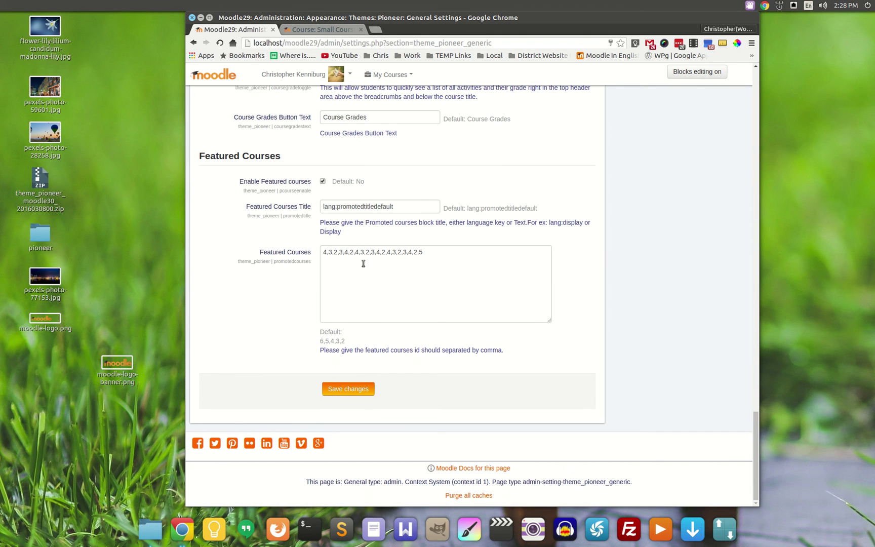
{"action": "left_click", "coordinate": [349, 389]}
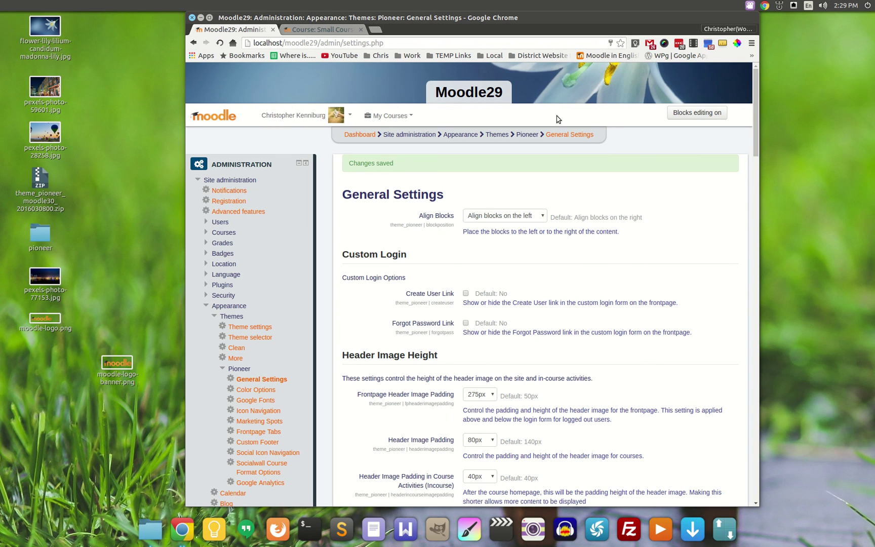
Step: Go back to the Dashboard via the breadcrumb and scroll through it to check the left-aligned blocks
{"action": "scroll", "coordinate": [638, 258], "scroll_direction": "down", "scroll_amount": 2}
{"action": "scroll", "coordinate": [599, 259], "scroll_direction": "up", "scroll_amount": 1}
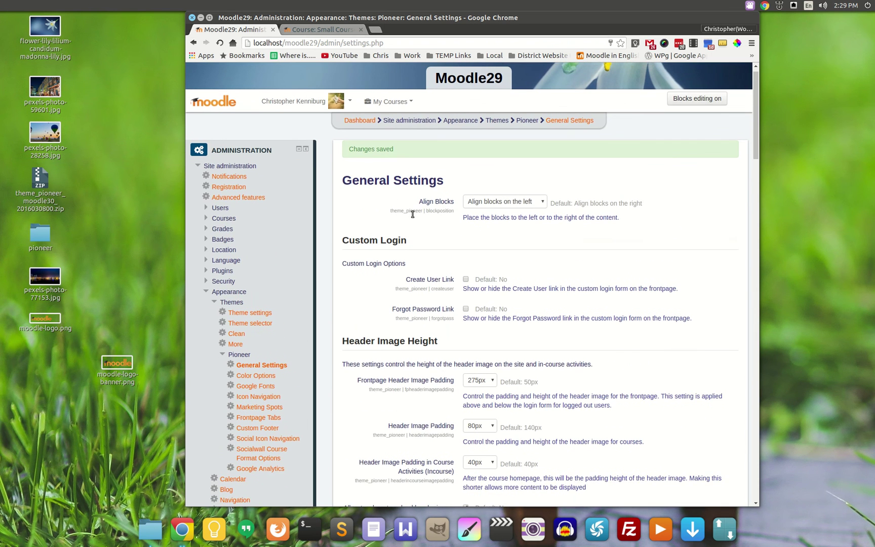
{"action": "scroll", "coordinate": [557, 253], "scroll_direction": "up", "scroll_amount": 1}
{"action": "left_click", "coordinate": [360, 134]}
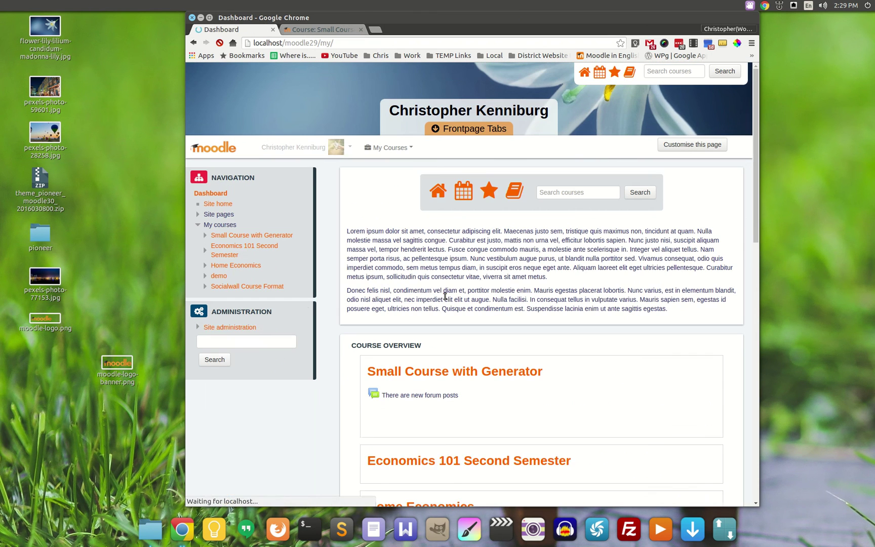
{"action": "scroll", "coordinate": [503, 167], "scroll_direction": "down", "scroll_amount": 3}
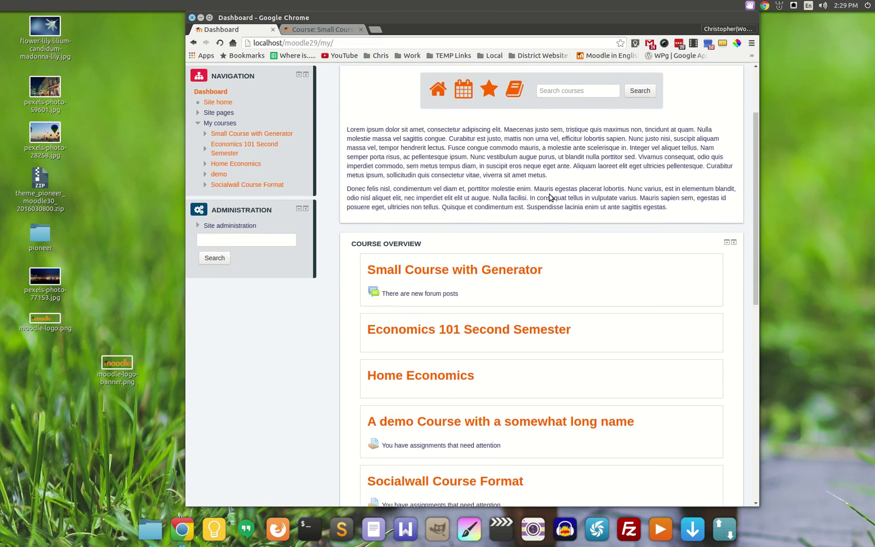
{"action": "scroll", "coordinate": [552, 200], "scroll_direction": "up", "scroll_amount": 3}
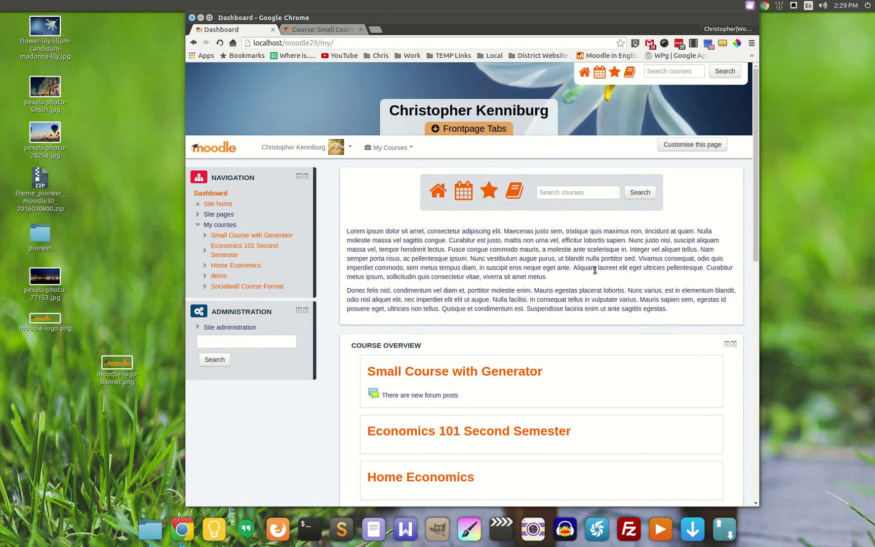
{"action": "scroll", "coordinate": [597, 269], "scroll_direction": "down", "scroll_amount": 2}
{"action": "scroll", "coordinate": [601, 276], "scroll_direction": "up", "scroll_amount": 2}
{"action": "scroll", "coordinate": [444, 333], "scroll_direction": "down", "scroll_amount": 1}
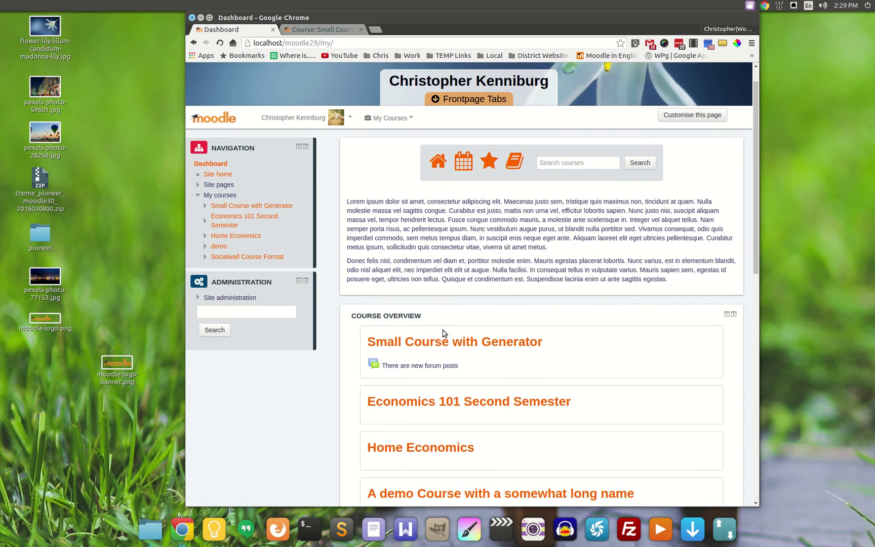
{"action": "scroll", "coordinate": [444, 333], "scroll_direction": "down", "scroll_amount": 6}
{"action": "scroll", "coordinate": [580, 344], "scroll_direction": "up", "scroll_amount": 6}
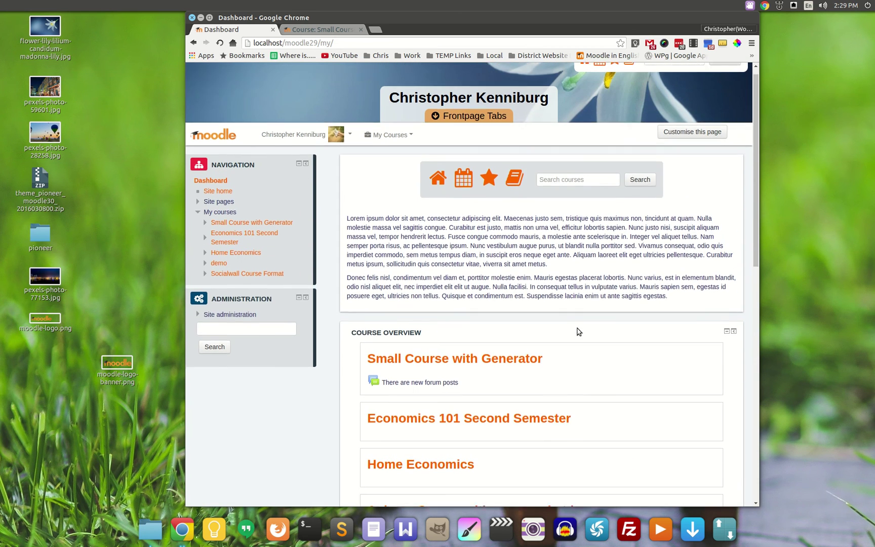
{"action": "scroll", "coordinate": [578, 331], "scroll_direction": "up", "scroll_amount": 1}
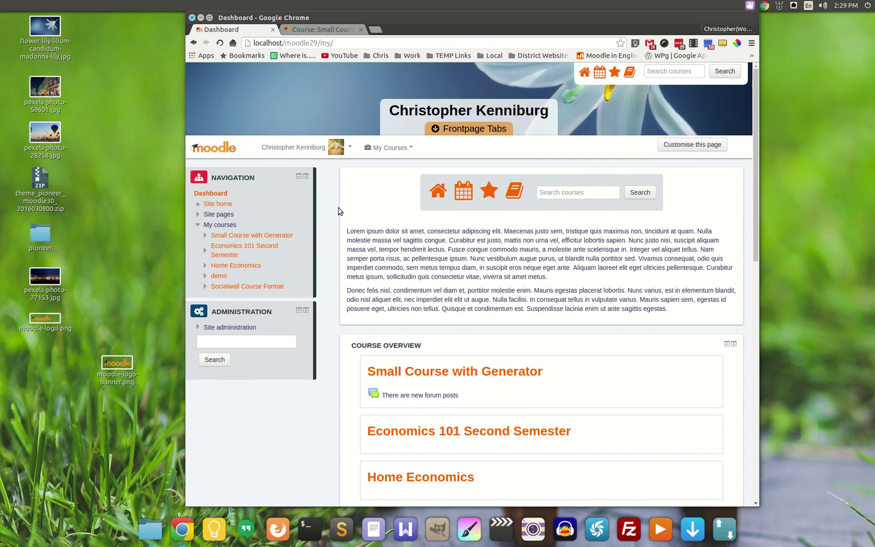
{"action": "left_click", "coordinate": [400, 147]}
{"action": "left_click", "coordinate": [405, 163]}
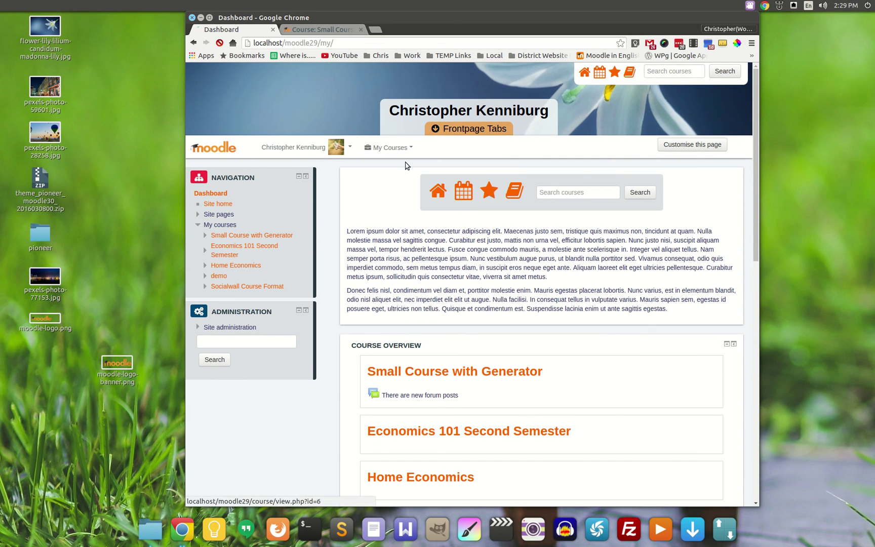
{"action": "left_click", "coordinate": [401, 148]}
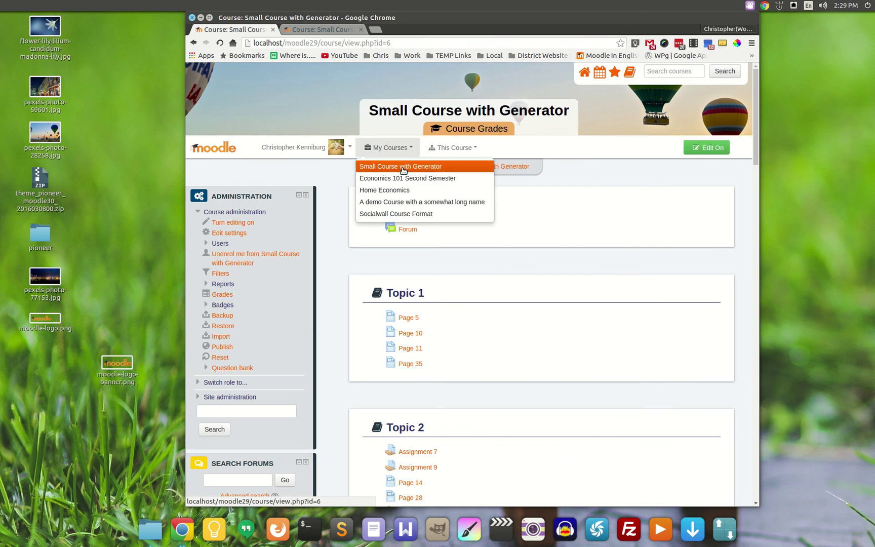
{"action": "left_click", "coordinate": [401, 180]}
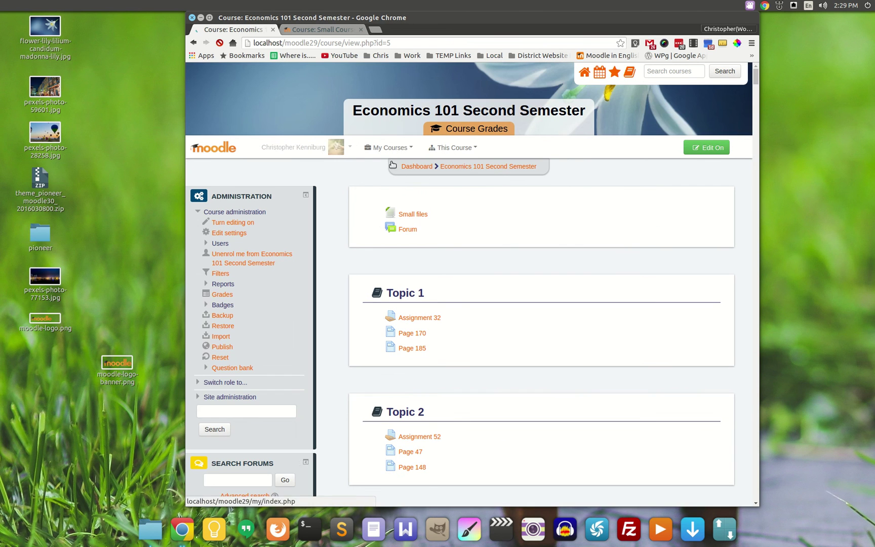
{"action": "left_click", "coordinate": [385, 148]}
{"action": "left_click", "coordinate": [387, 188]}
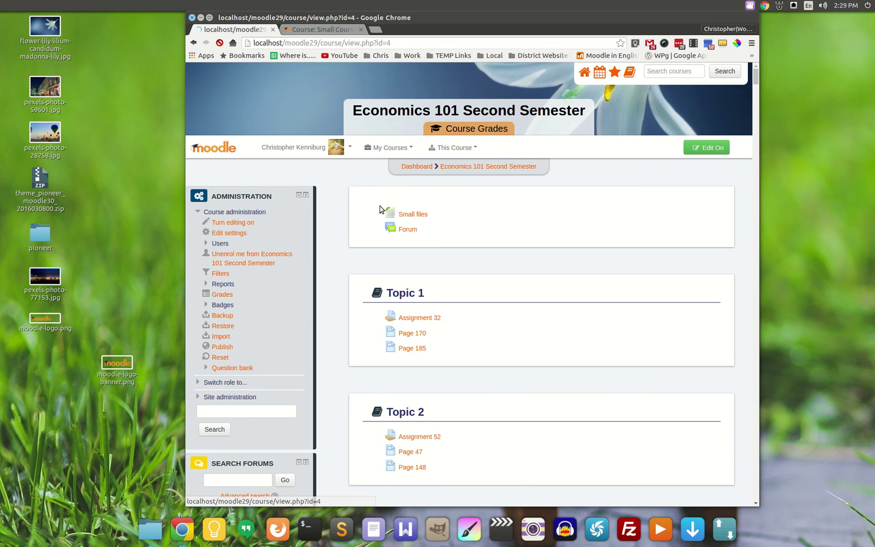
{"action": "left_click", "coordinate": [391, 148]}
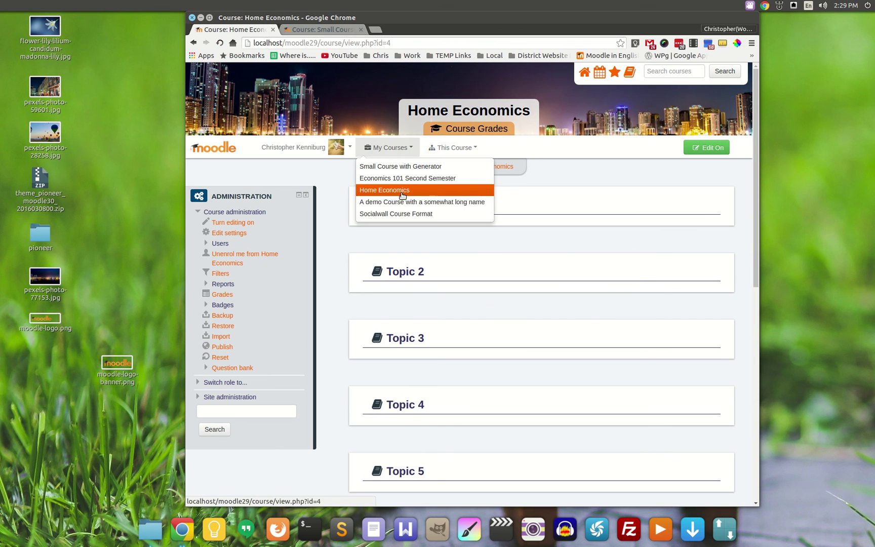
{"action": "left_click", "coordinate": [400, 213]}
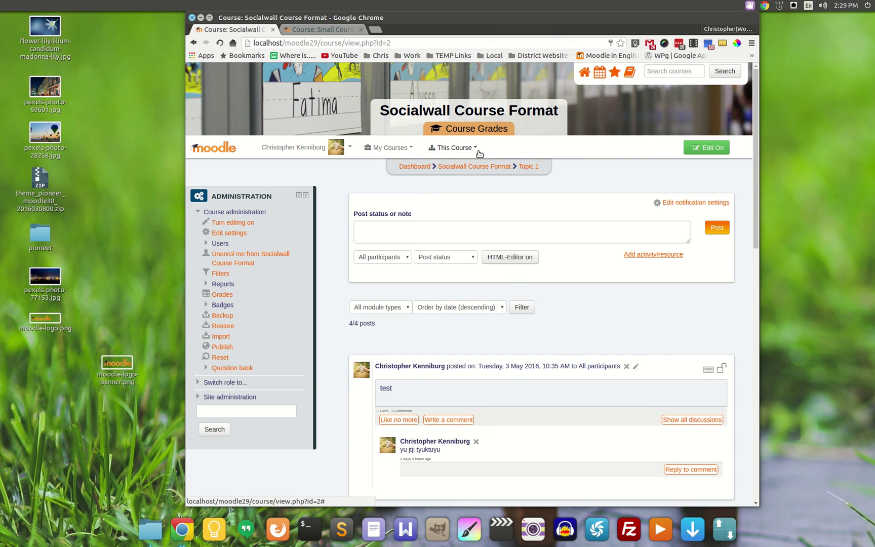
{"action": "left_click", "coordinate": [451, 148]}
{"action": "left_click", "coordinate": [472, 178]}
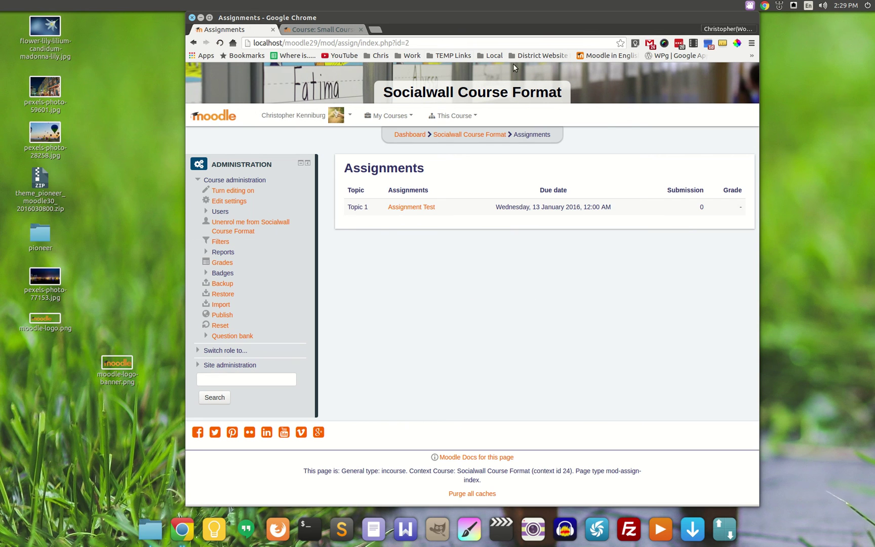
{"action": "left_click", "coordinate": [404, 211]}
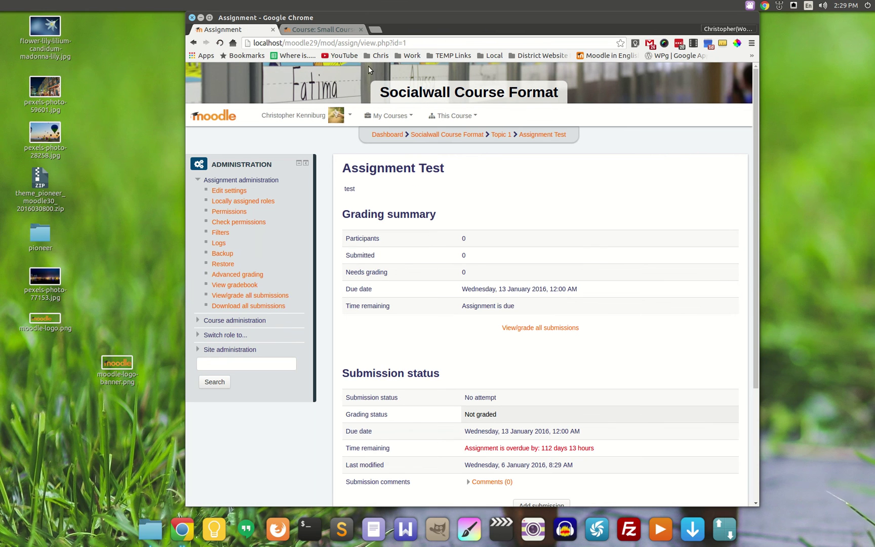
{"action": "scroll", "coordinate": [559, 312], "scroll_direction": "down", "scroll_amount": 5}
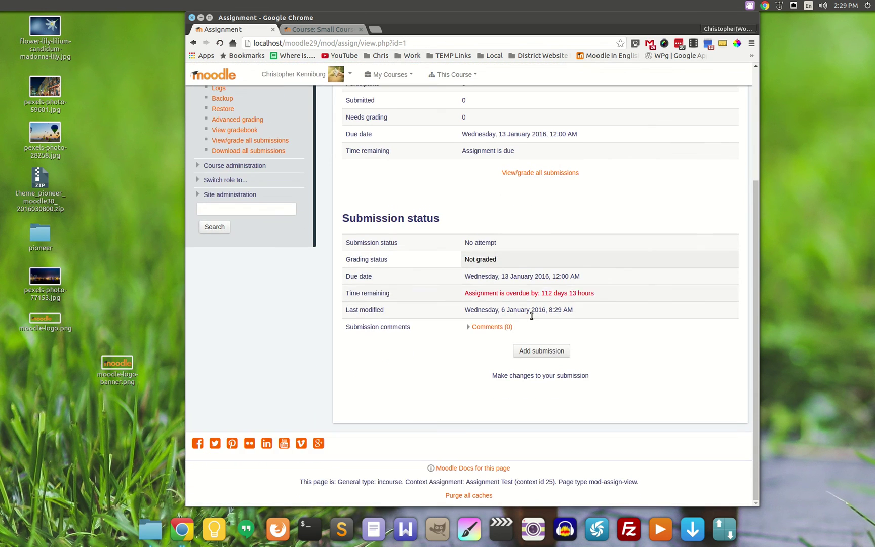
{"action": "scroll", "coordinate": [348, 266], "scroll_direction": "up", "scroll_amount": 5}
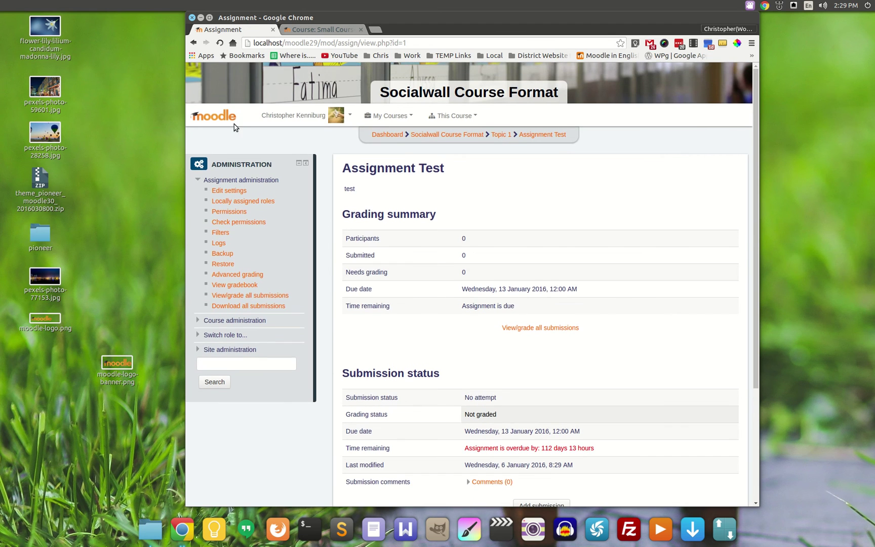
{"action": "left_click", "coordinate": [228, 116]}
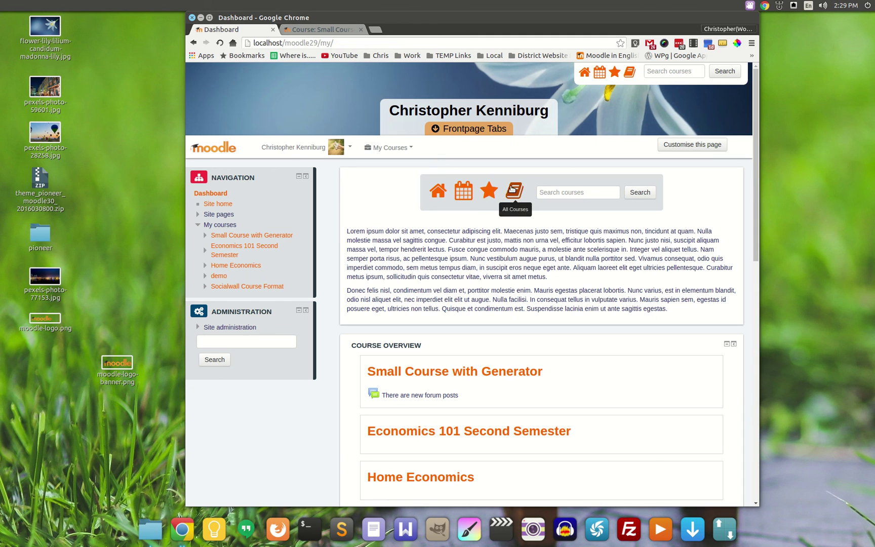
{"action": "left_click", "coordinate": [456, 191]}
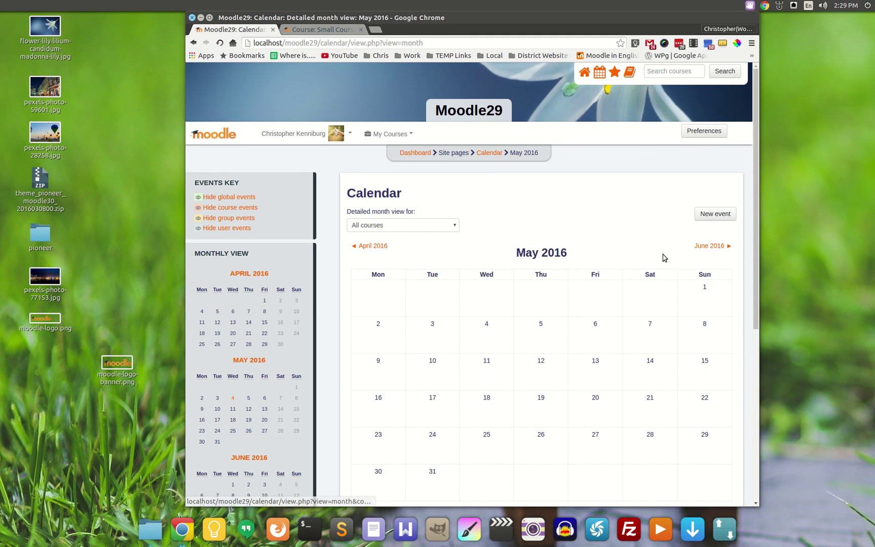
{"action": "left_click", "coordinate": [217, 136]}
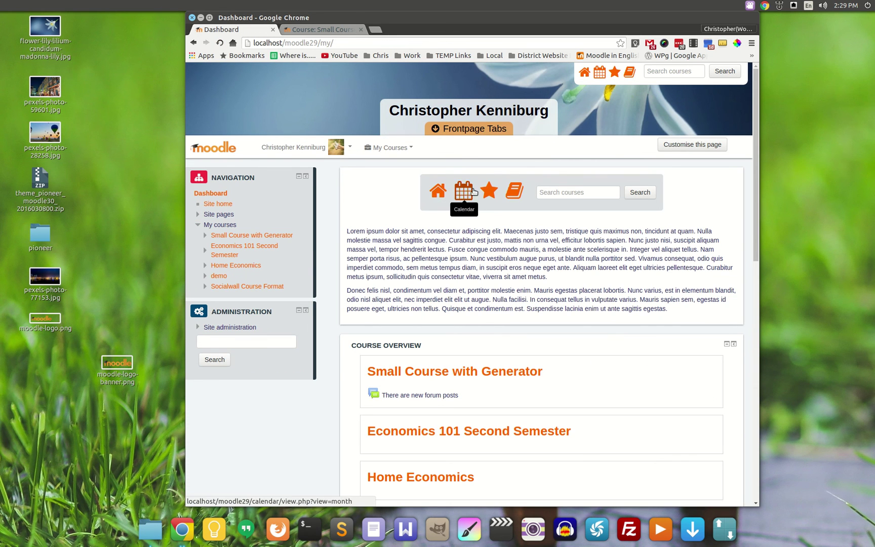
{"action": "left_click", "coordinate": [490, 191]}
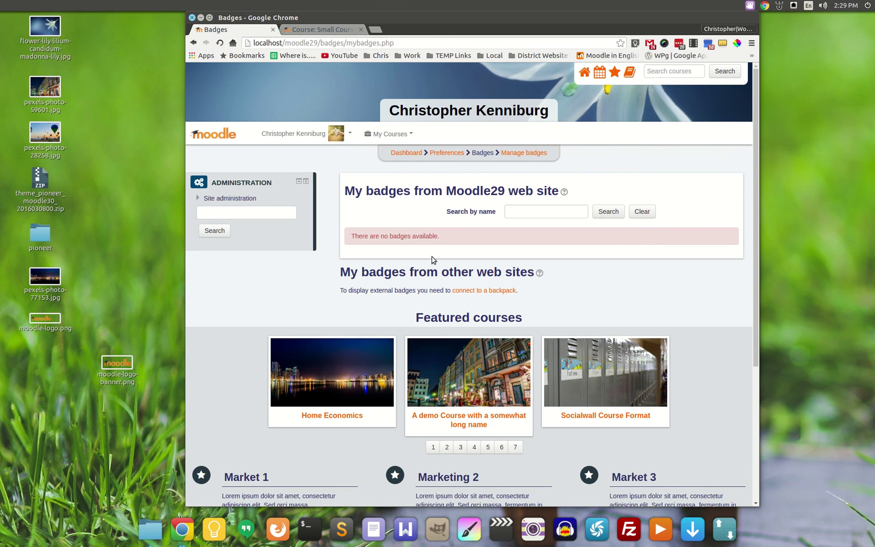
{"action": "scroll", "coordinate": [433, 260], "scroll_direction": "down", "scroll_amount": 5}
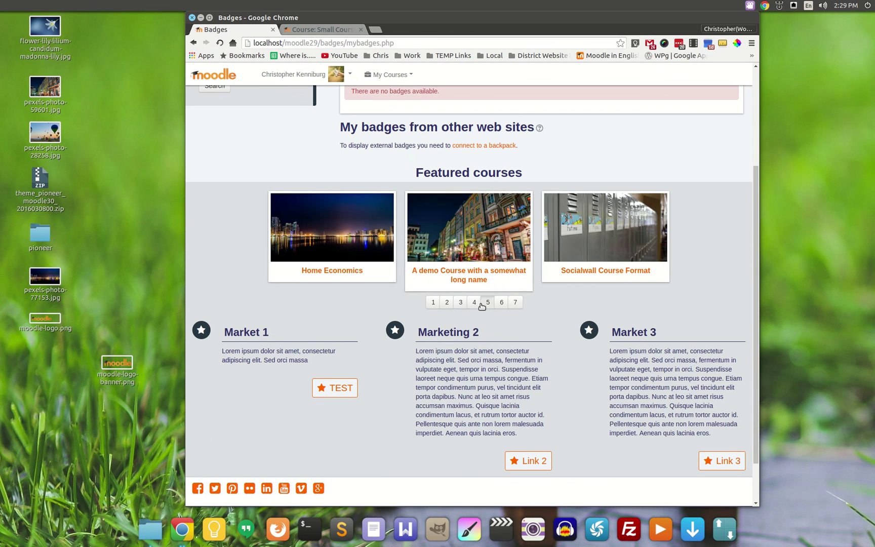
{"action": "scroll", "coordinate": [311, 362], "scroll_direction": "up", "scroll_amount": 5}
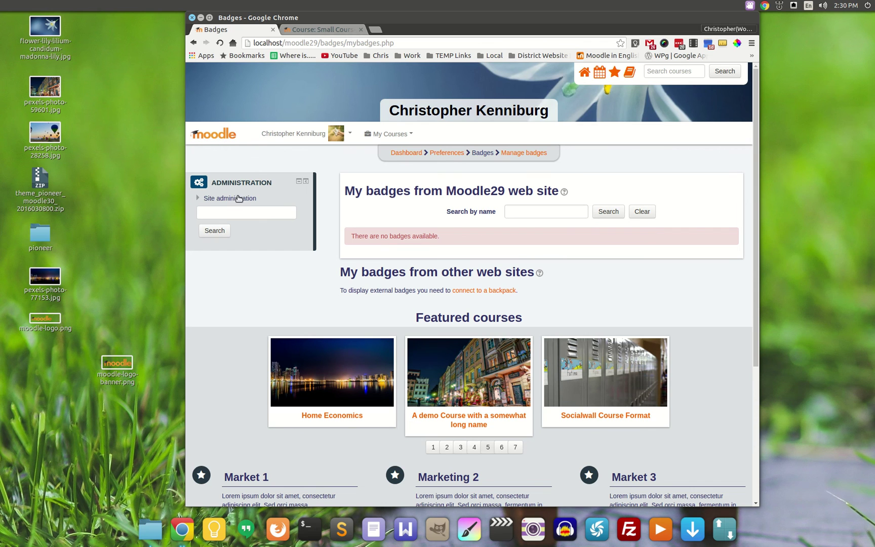
{"action": "left_click", "coordinate": [274, 140]}
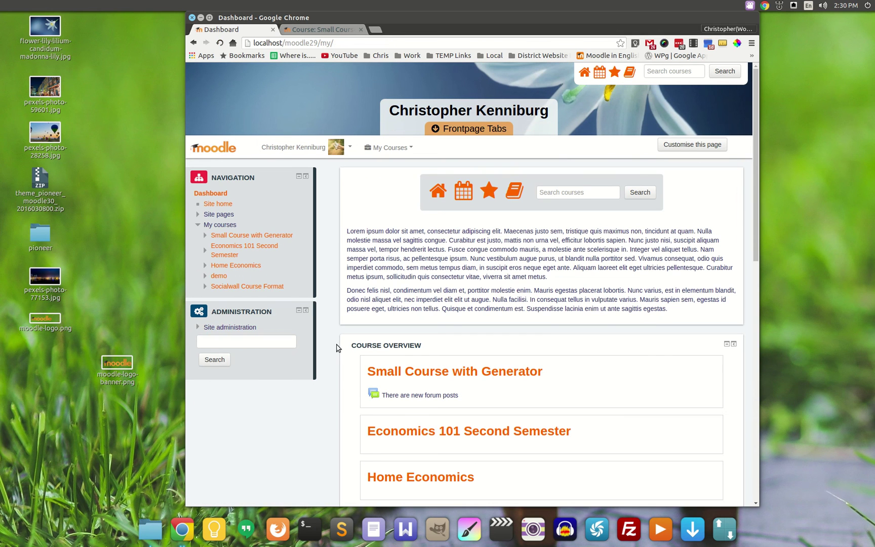
Step: Expand Site administration in the Administration block to list its sections, Notifications through Development and IntelliBoard
{"action": "left_click", "coordinate": [232, 327]}
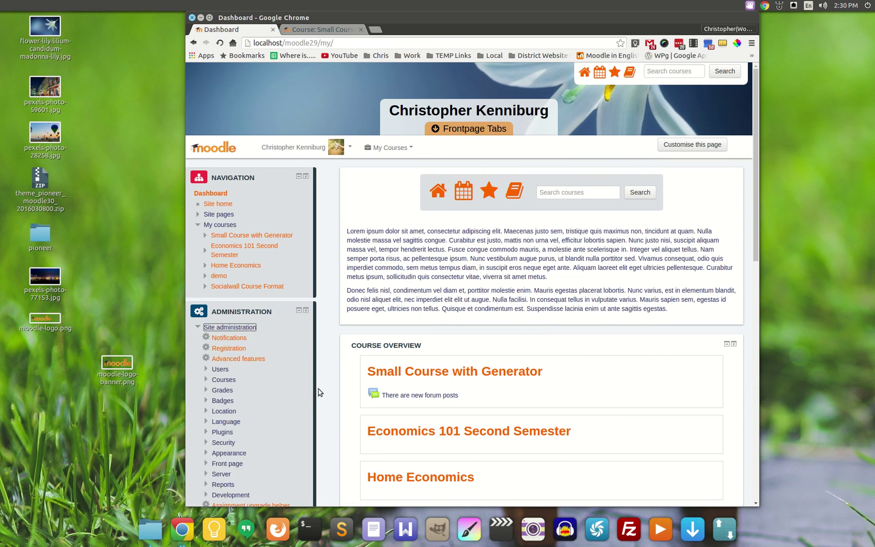
{"action": "scroll", "coordinate": [286, 383], "scroll_direction": "down", "scroll_amount": 1}
{"action": "scroll", "coordinate": [286, 383], "scroll_direction": "down", "scroll_amount": 5}
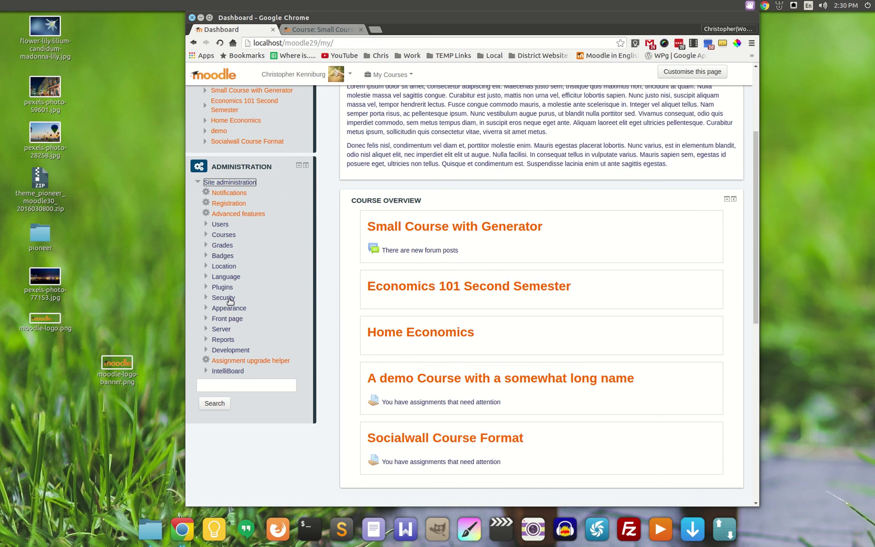